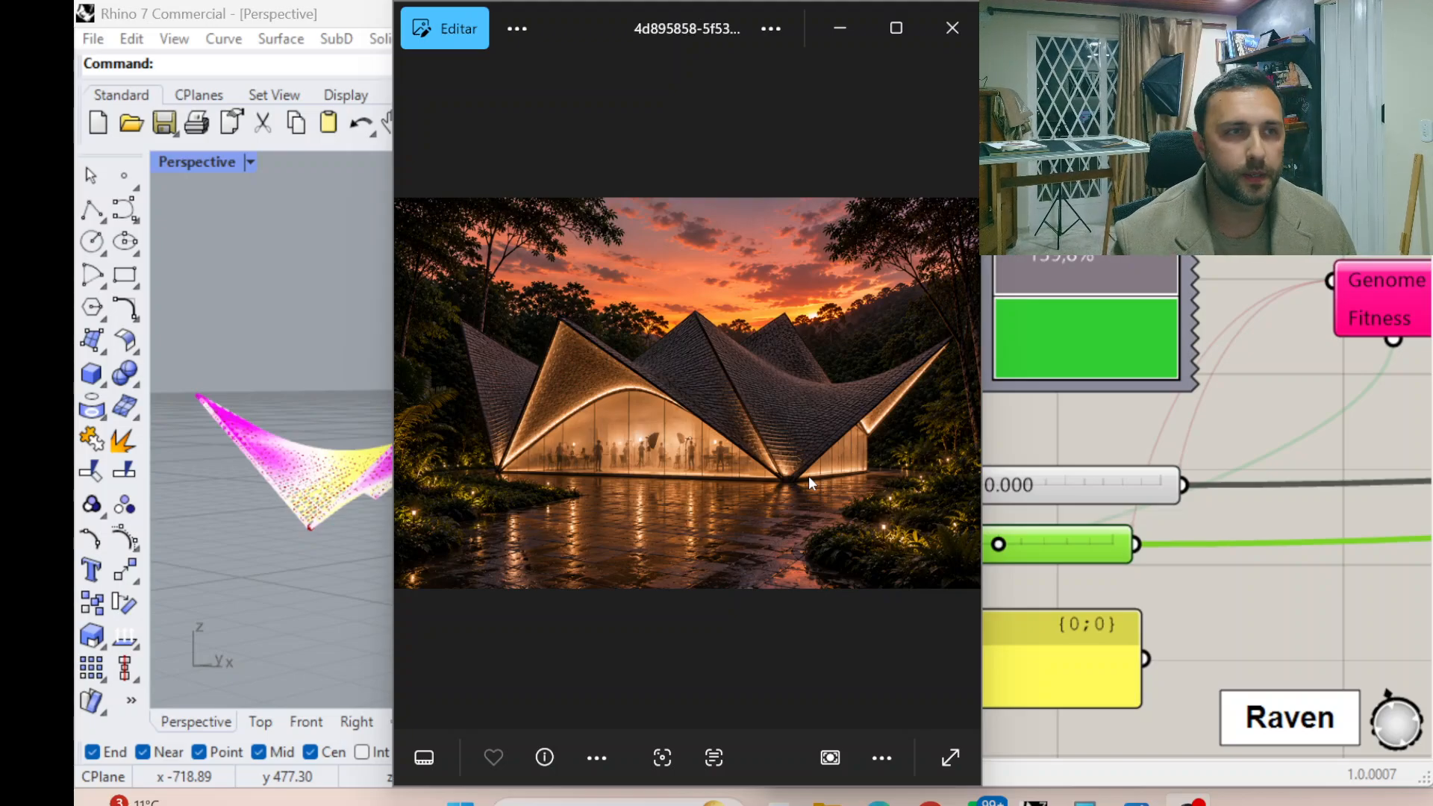
# Minimize the pavilion render image and inspect the paraboloid shell from several angles in the perspective view
pyautogui.click(839, 30)
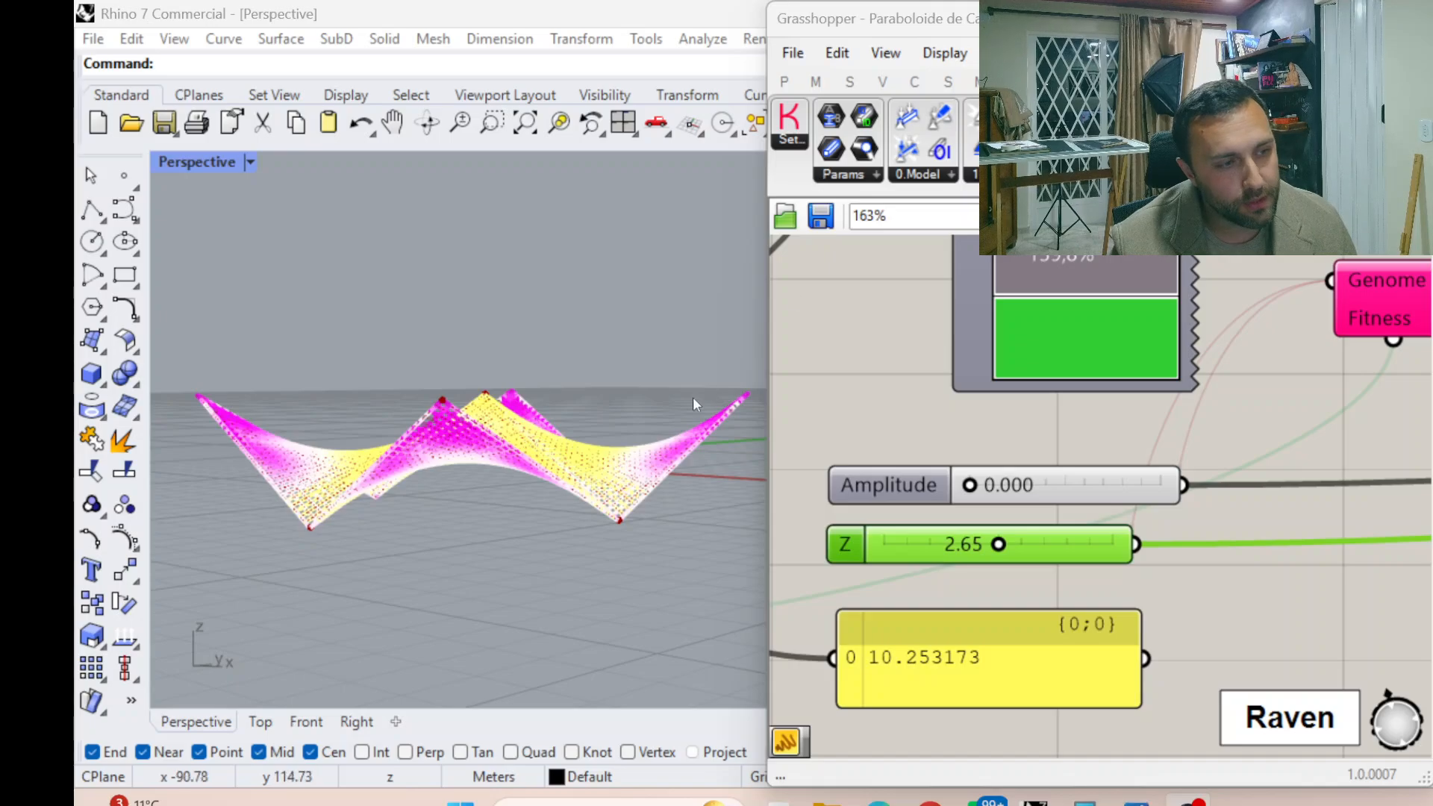
pyautogui.moveTo(639, 424); pyautogui.dragTo(538, 498, button='right')
pyautogui.moveTo(625, 492); pyautogui.dragTo(334, 457, button='right')
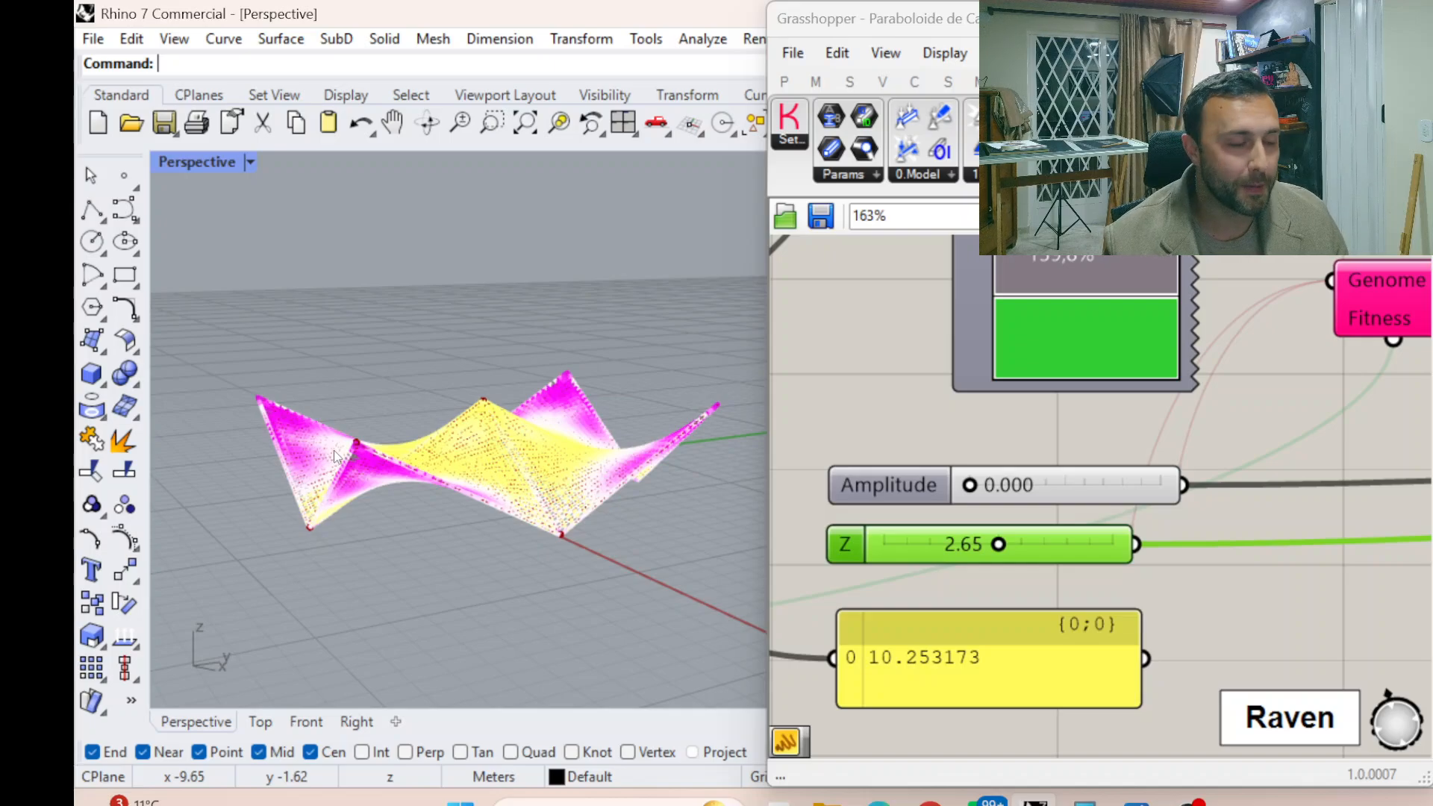
pyautogui.moveTo(388, 463); pyautogui.dragTo(542, 493, button='right')
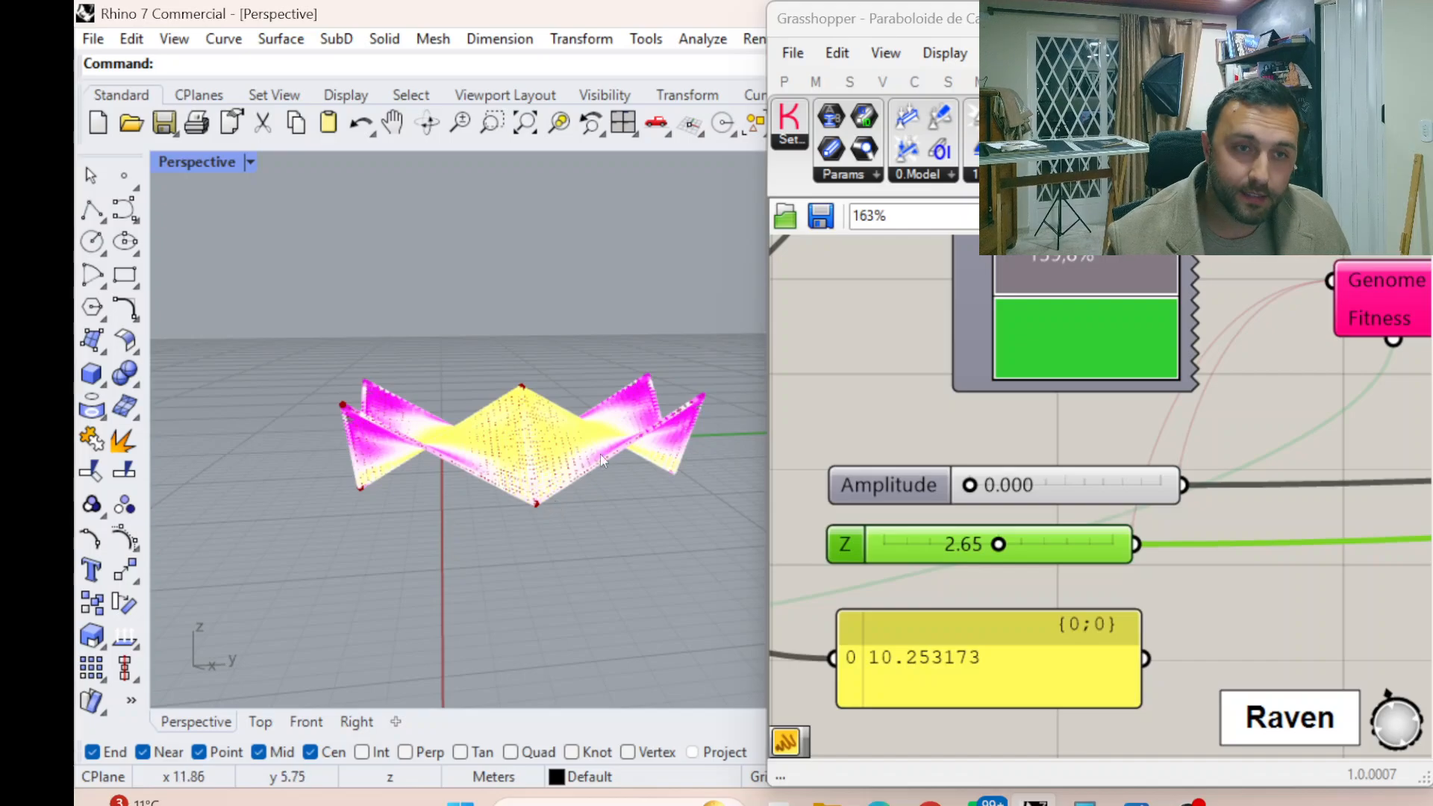
# Sketch the formula U = M²/2EI freehand on an empty part of the Grasshopper canvas and discard the sketch
pyautogui.click(1105, 217)
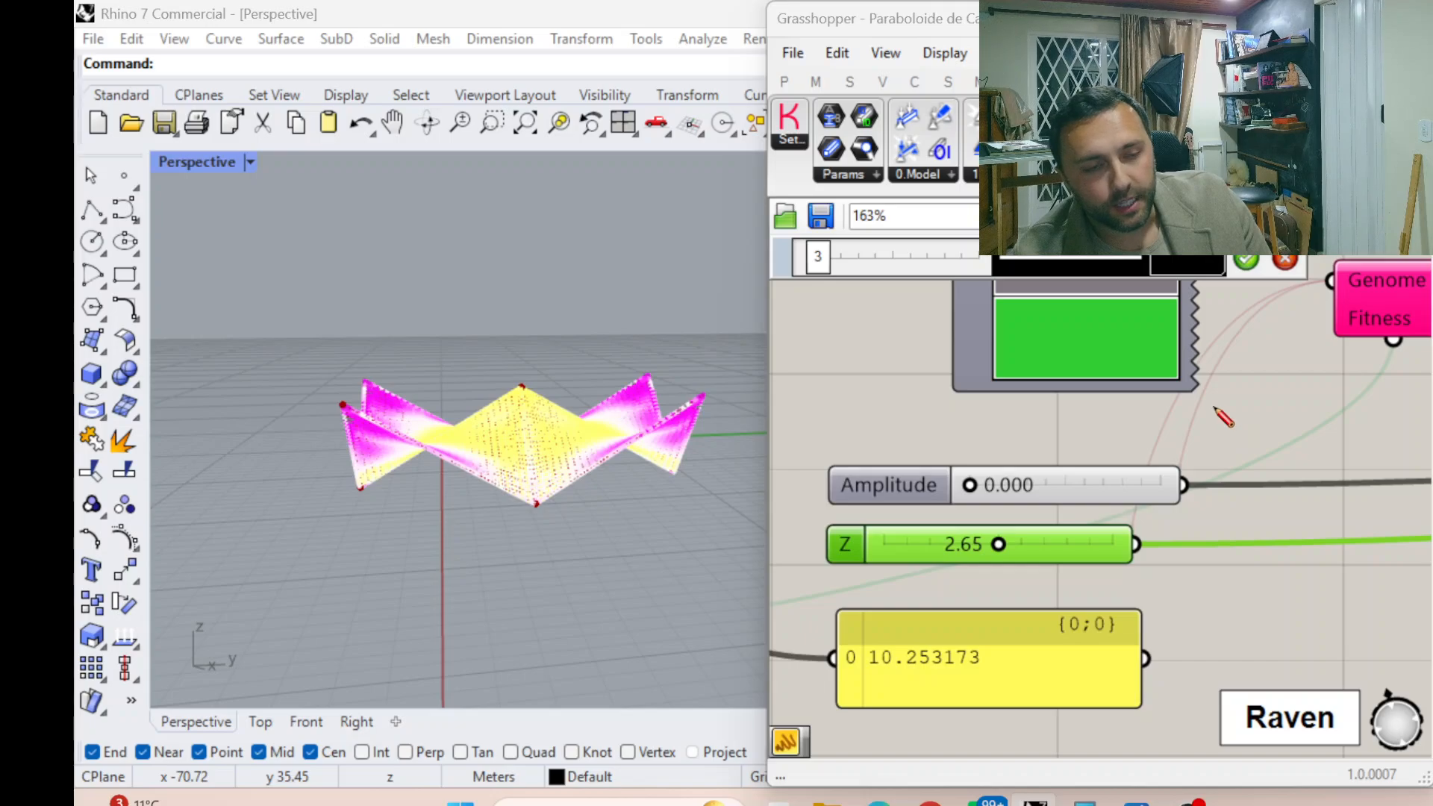
pyautogui.moveTo(1206, 403)
pyautogui.mouseDown()
pyautogui.moveTo(1205, 432)
pyautogui.moveTo(1228, 407)
pyautogui.moveTo(1239, 425)
pyautogui.moveTo(1297, 412)
pyautogui.moveTo(1307, 430)
pyautogui.moveTo(1316, 416)
pyautogui.moveTo(1325, 427)
pyautogui.moveTo(1346, 384)
pyautogui.mouseUp()
pyautogui.moveTo(1261, 433); pyautogui.dragTo(1369, 424)
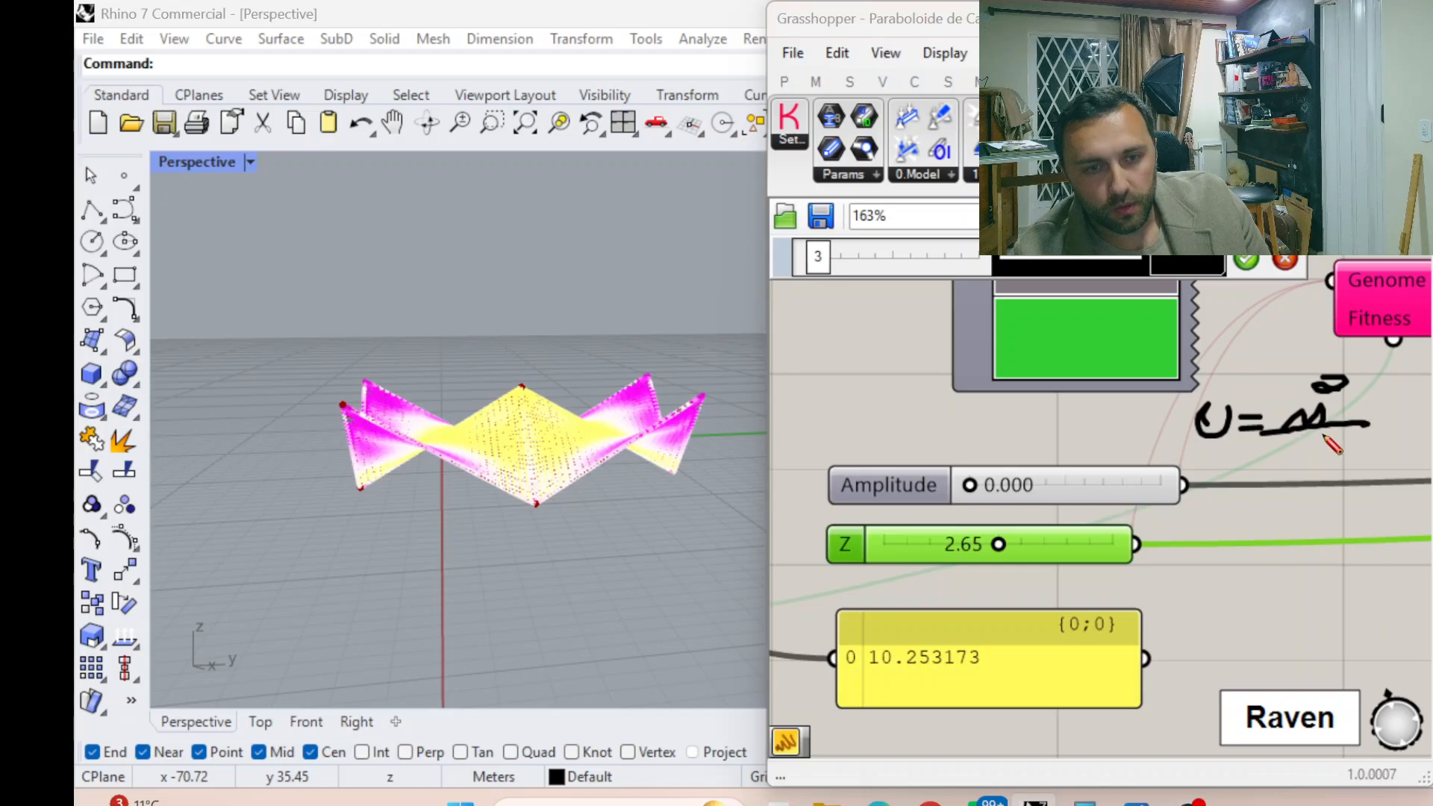
pyautogui.moveTo(1263, 448)
pyautogui.mouseDown()
pyautogui.moveTo(1273, 468)
pyautogui.moveTo(1358, 463)
pyautogui.mouseUp()
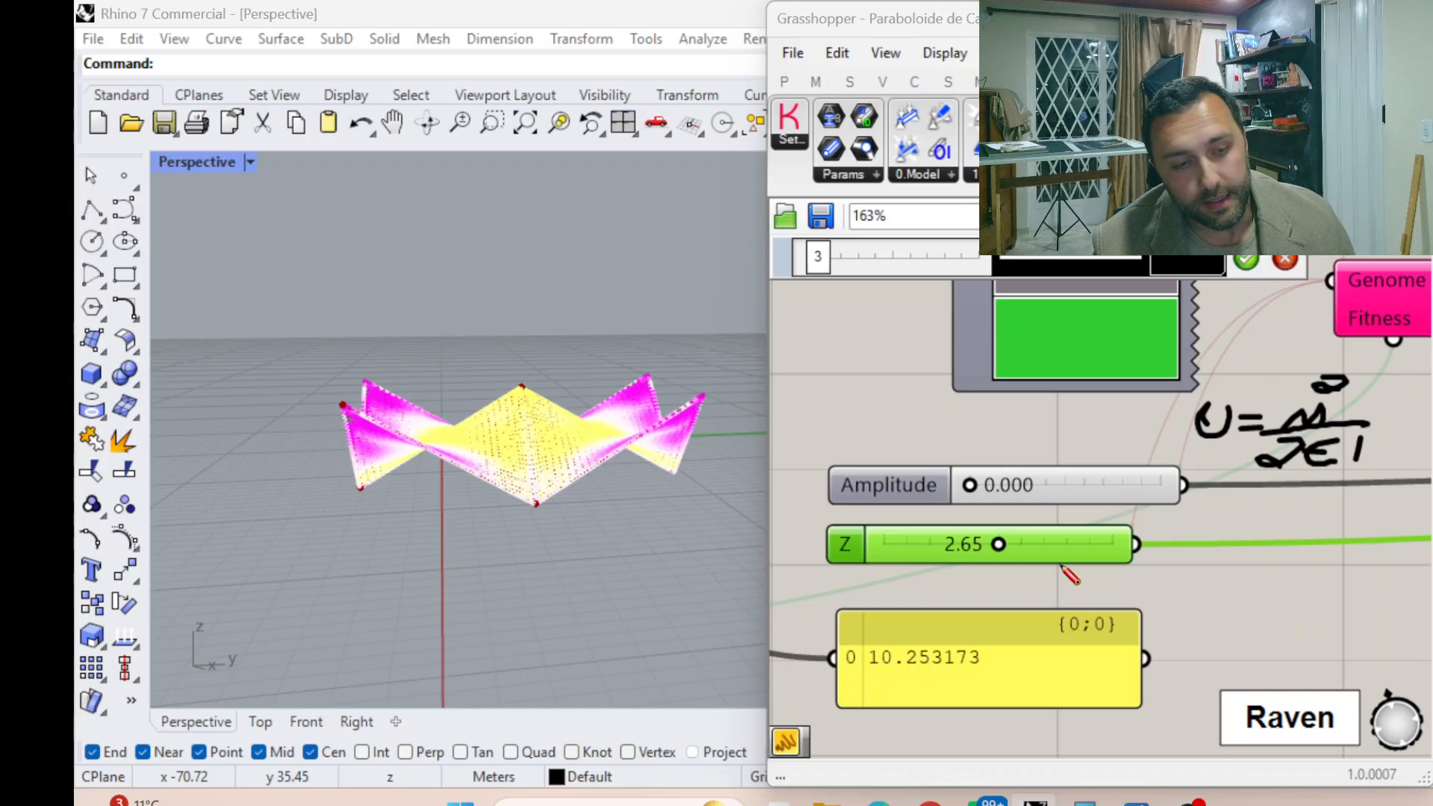
pyautogui.press('Escape')
# Examine the result panel beneath the Amplitude and Z sliders and inspect the shell's mesh up close
pyautogui.moveTo(1068, 630); pyautogui.dragTo(1096, 607)
pyautogui.click(1218, 603)
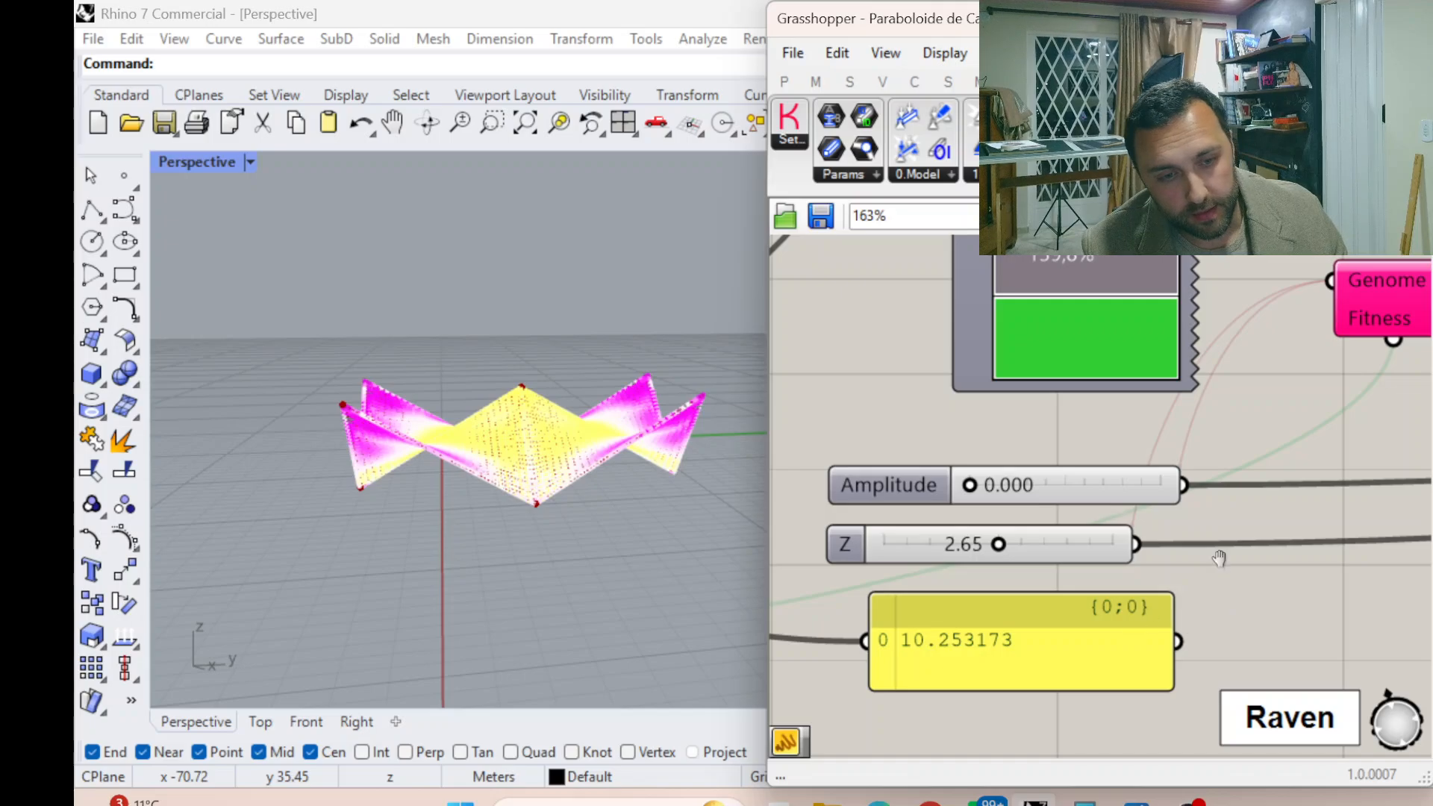
pyautogui.moveTo(1219, 561); pyautogui.dragTo(1246, 493, button='right')
pyautogui.scroll(2, 1003, 573)
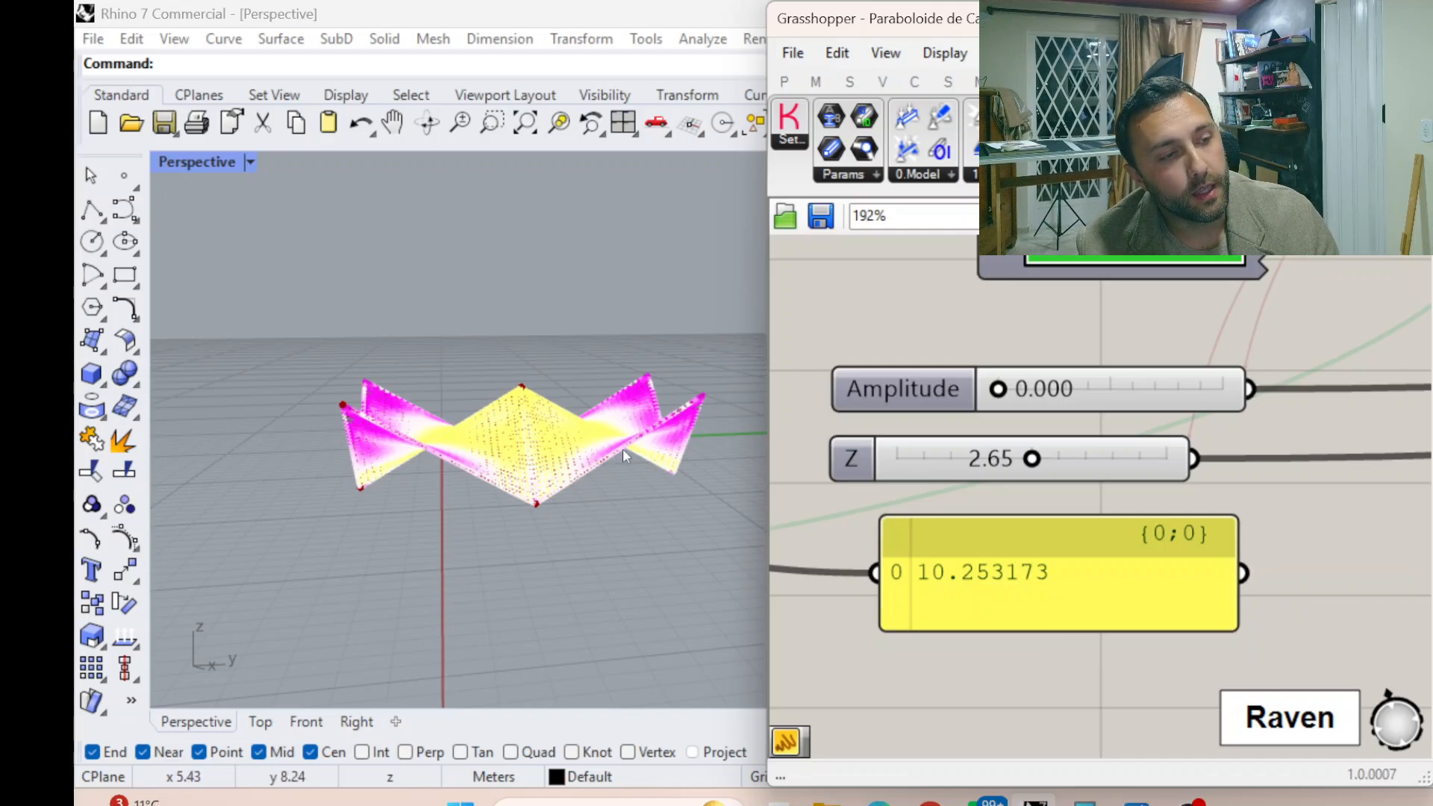
pyautogui.moveTo(622, 449); pyautogui.dragTo(639, 421, button='right')
pyautogui.scroll(3, 687, 399)
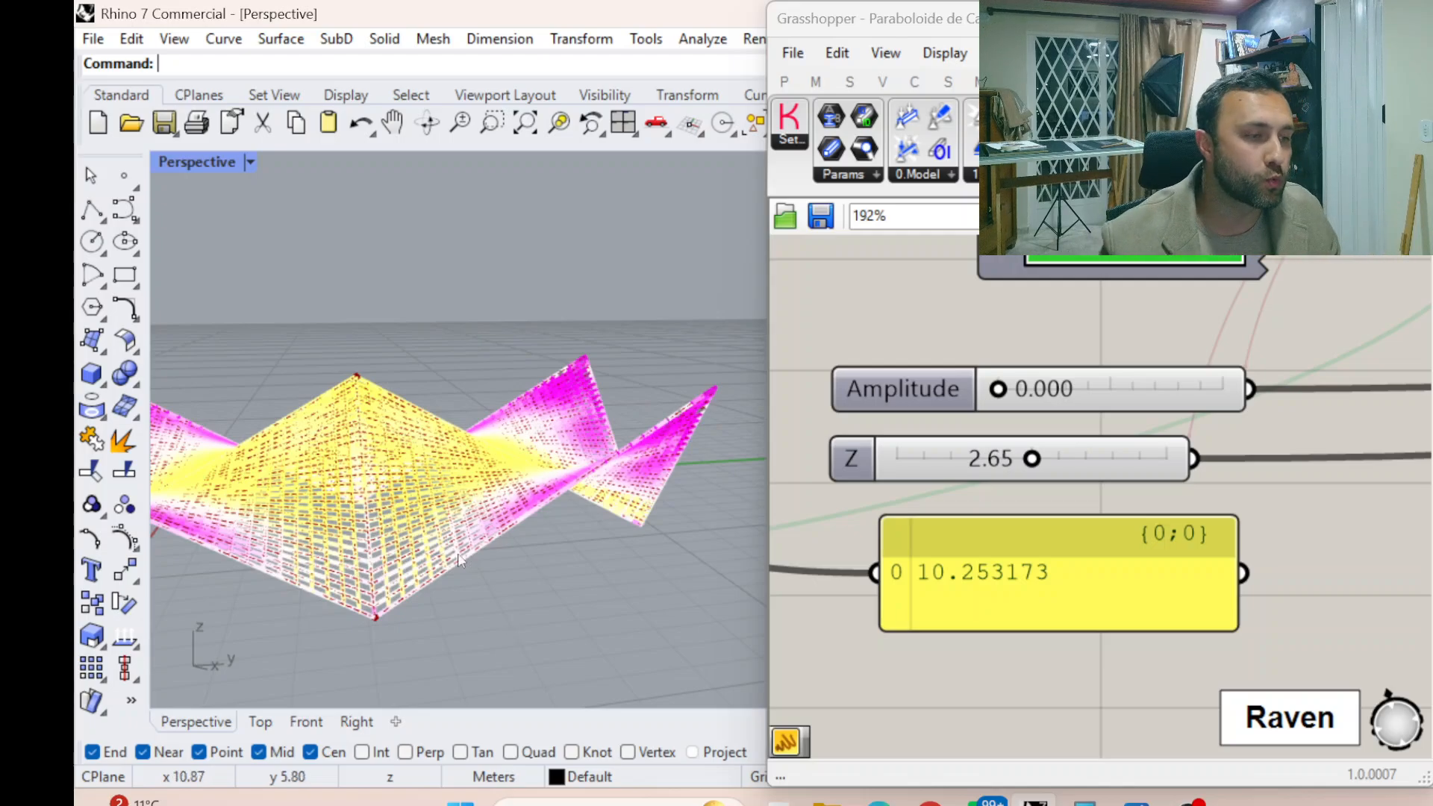
pyautogui.moveTo(433, 512); pyautogui.dragTo(709, 420, button='right')
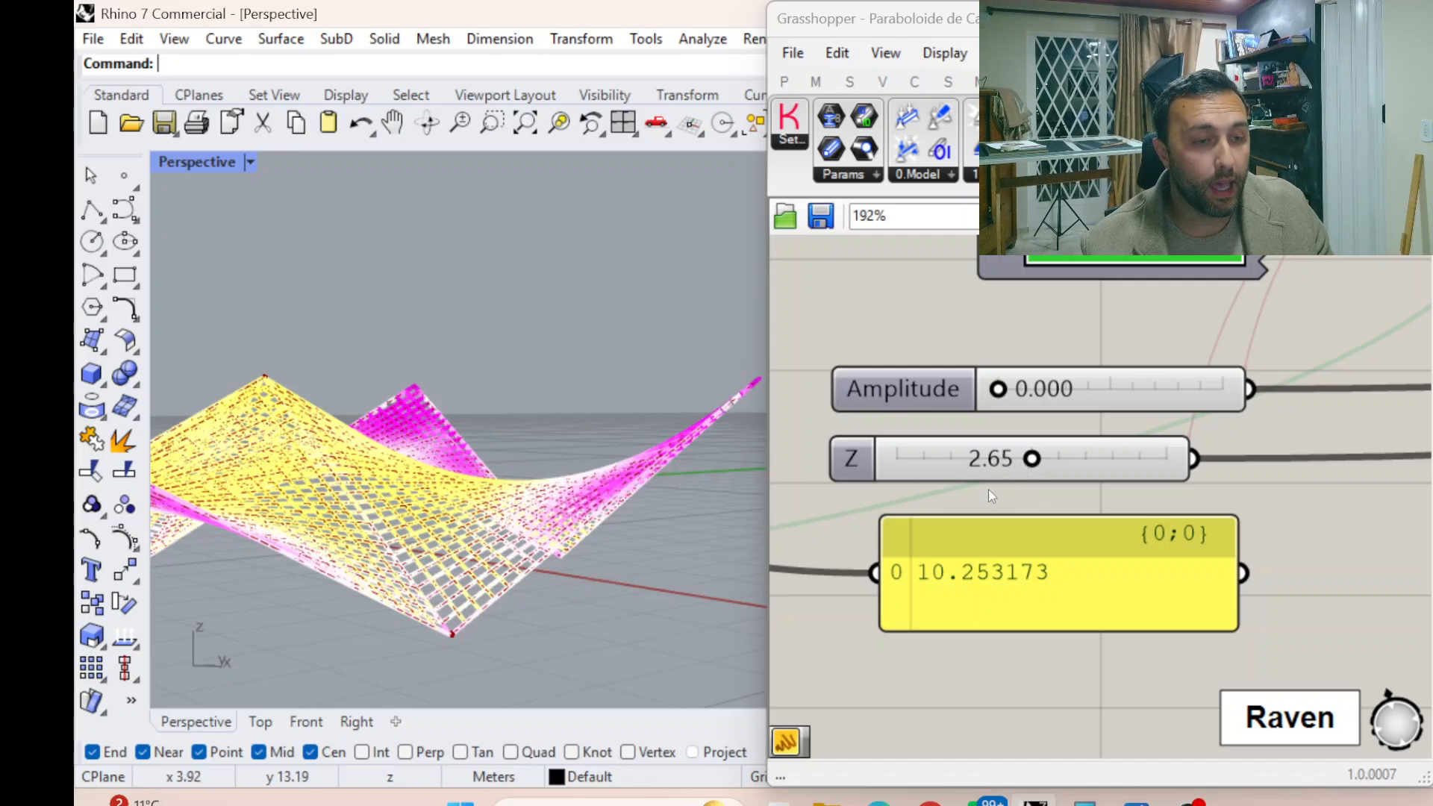
# Move the result panel well away below the sliders and set the Z slider to 2.40 to reshape the shell
pyautogui.click(845, 458)
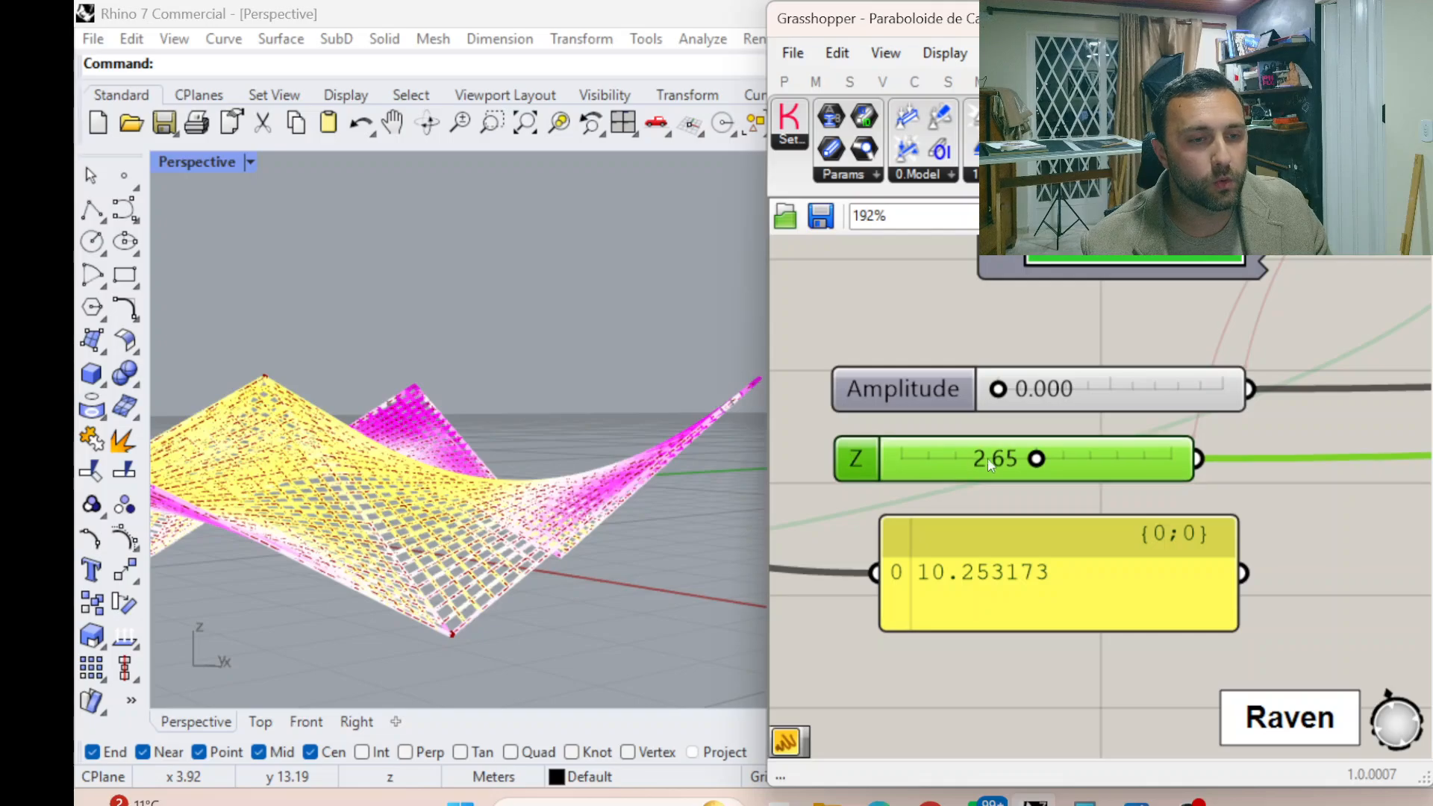
pyautogui.moveTo(1002, 541); pyautogui.dragTo(993, 795)
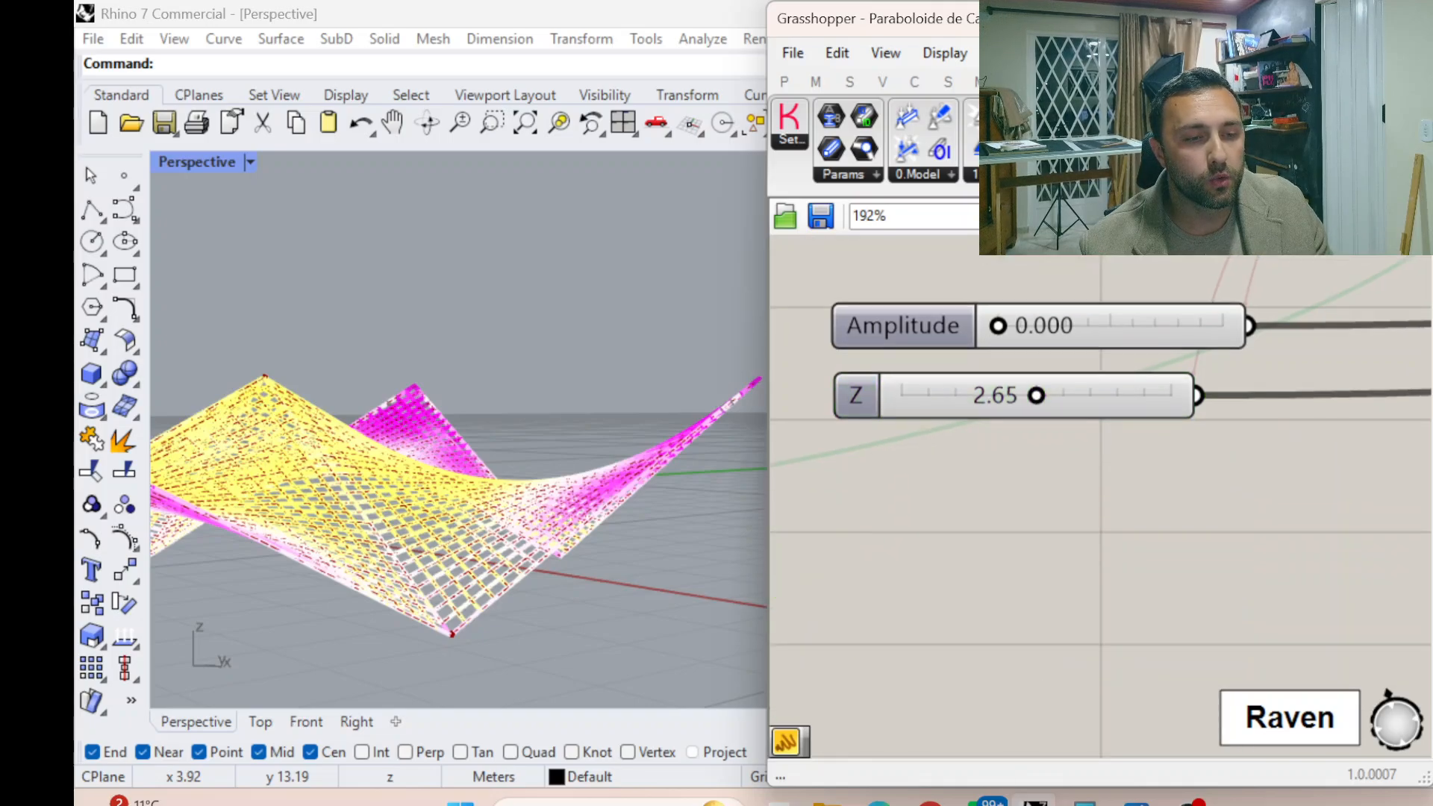
pyautogui.moveTo(557, 482); pyautogui.dragTo(350, 455, button='right')
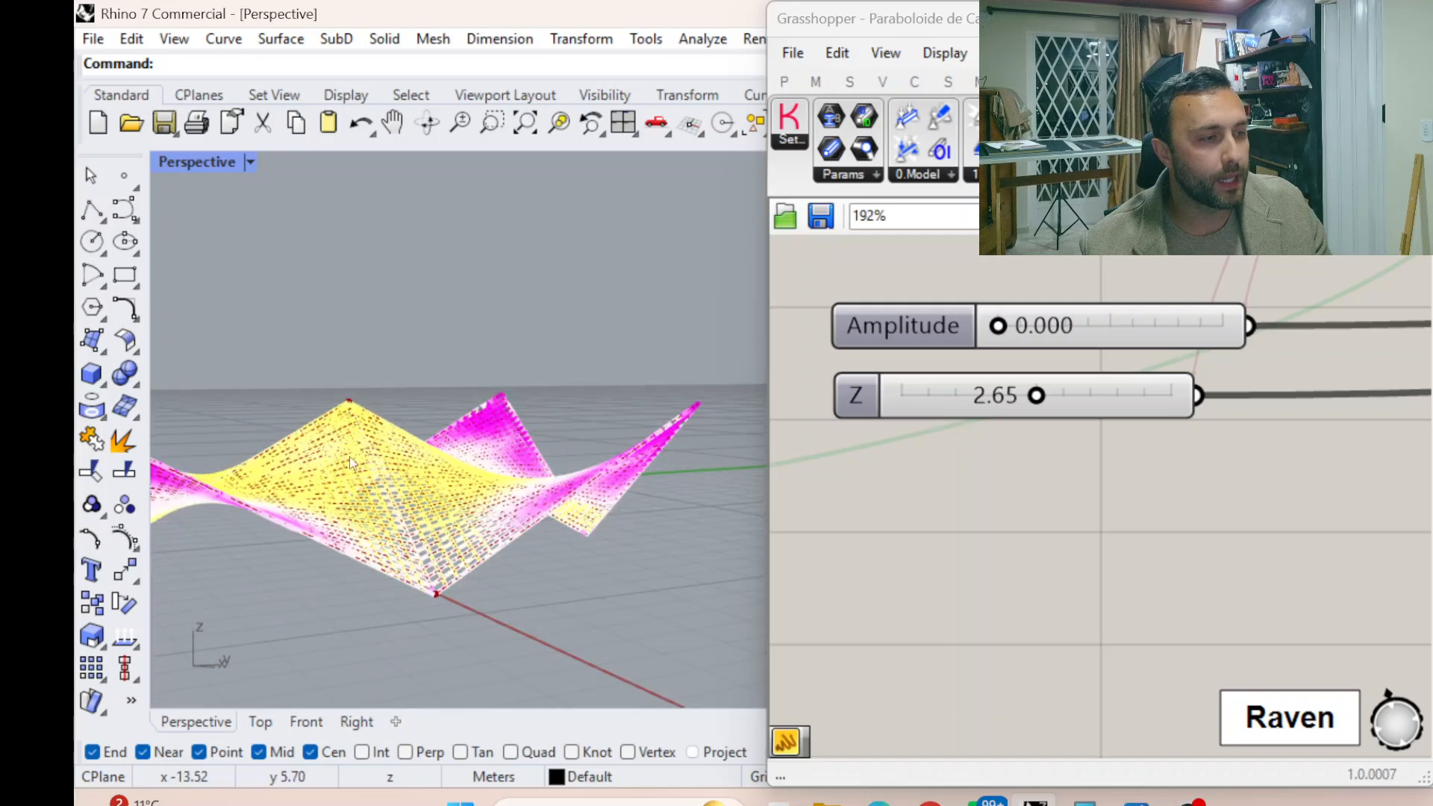
pyautogui.moveTo(1038, 396); pyautogui.dragTo(1020, 401)
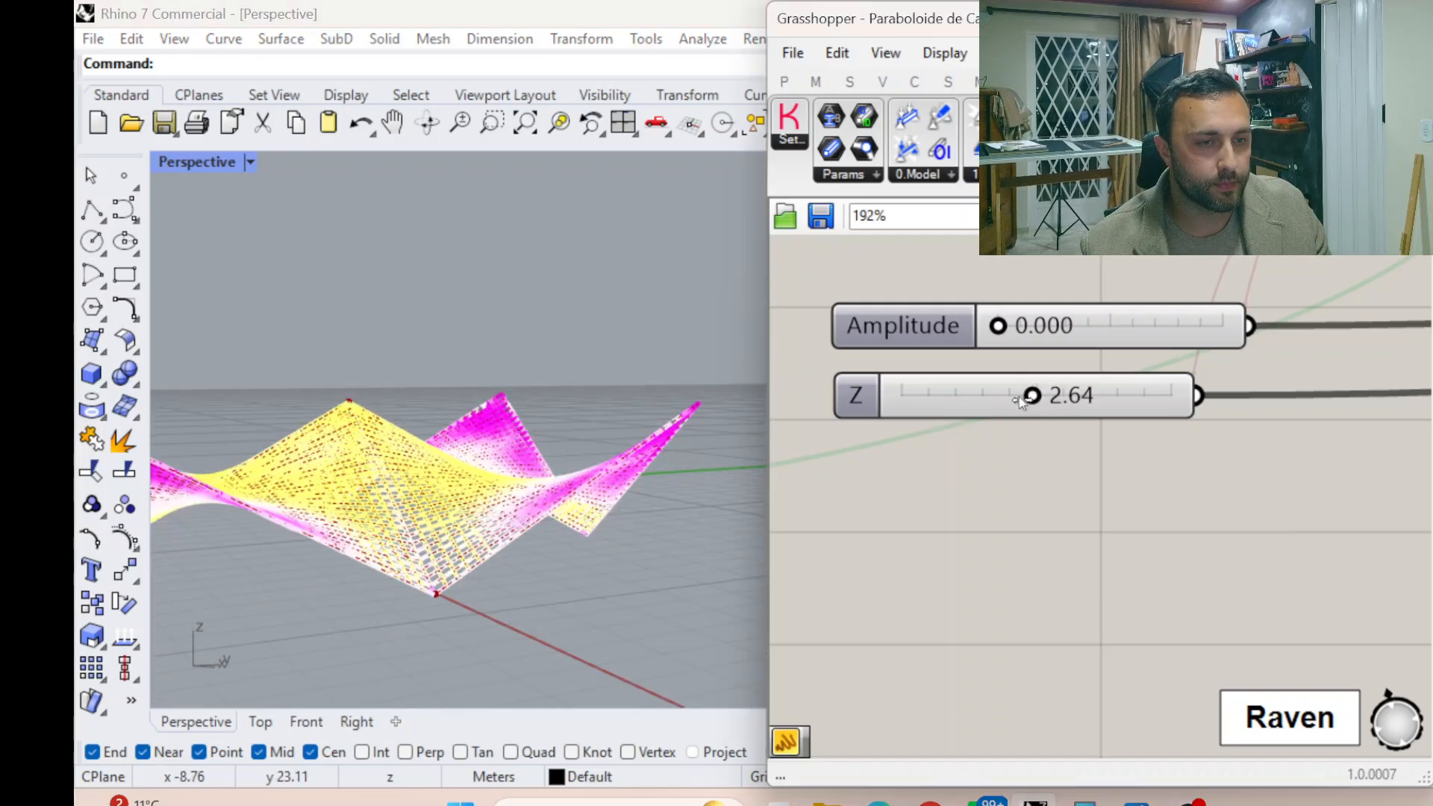
pyautogui.click(947, 403)
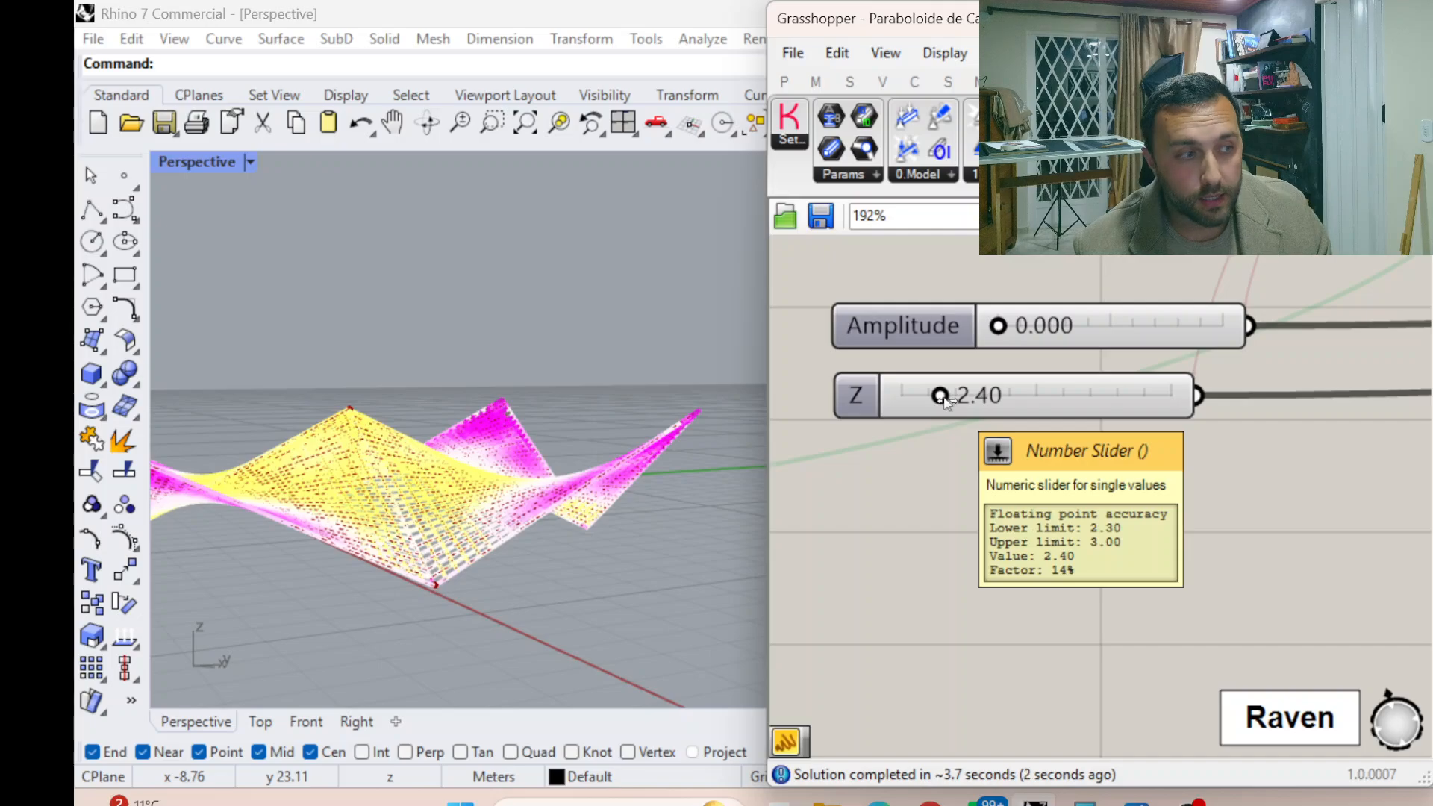
pyautogui.moveTo(593, 518); pyautogui.dragTo(512, 530, button='right')
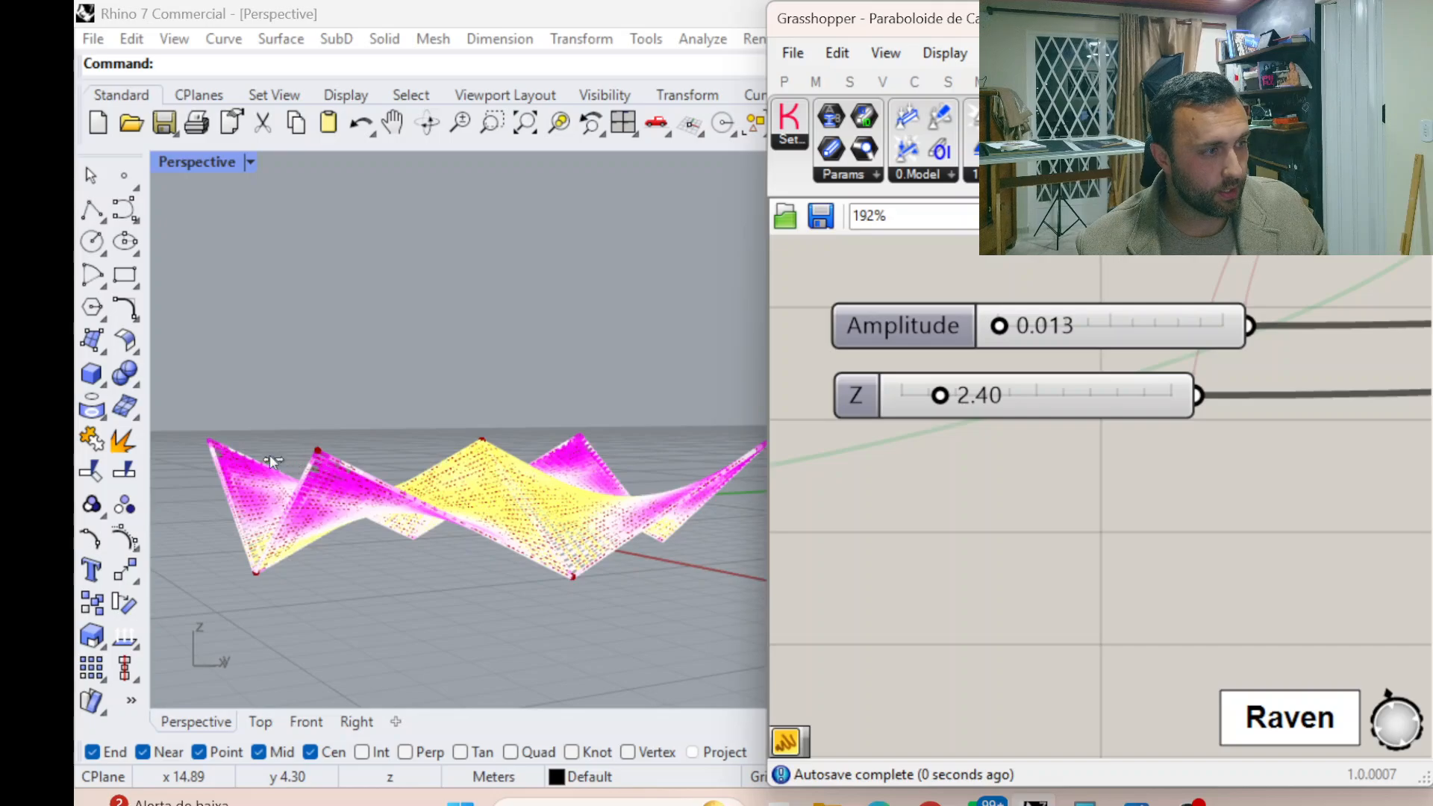
pyautogui.moveTo(306, 457); pyautogui.dragTo(403, 501, button='right')
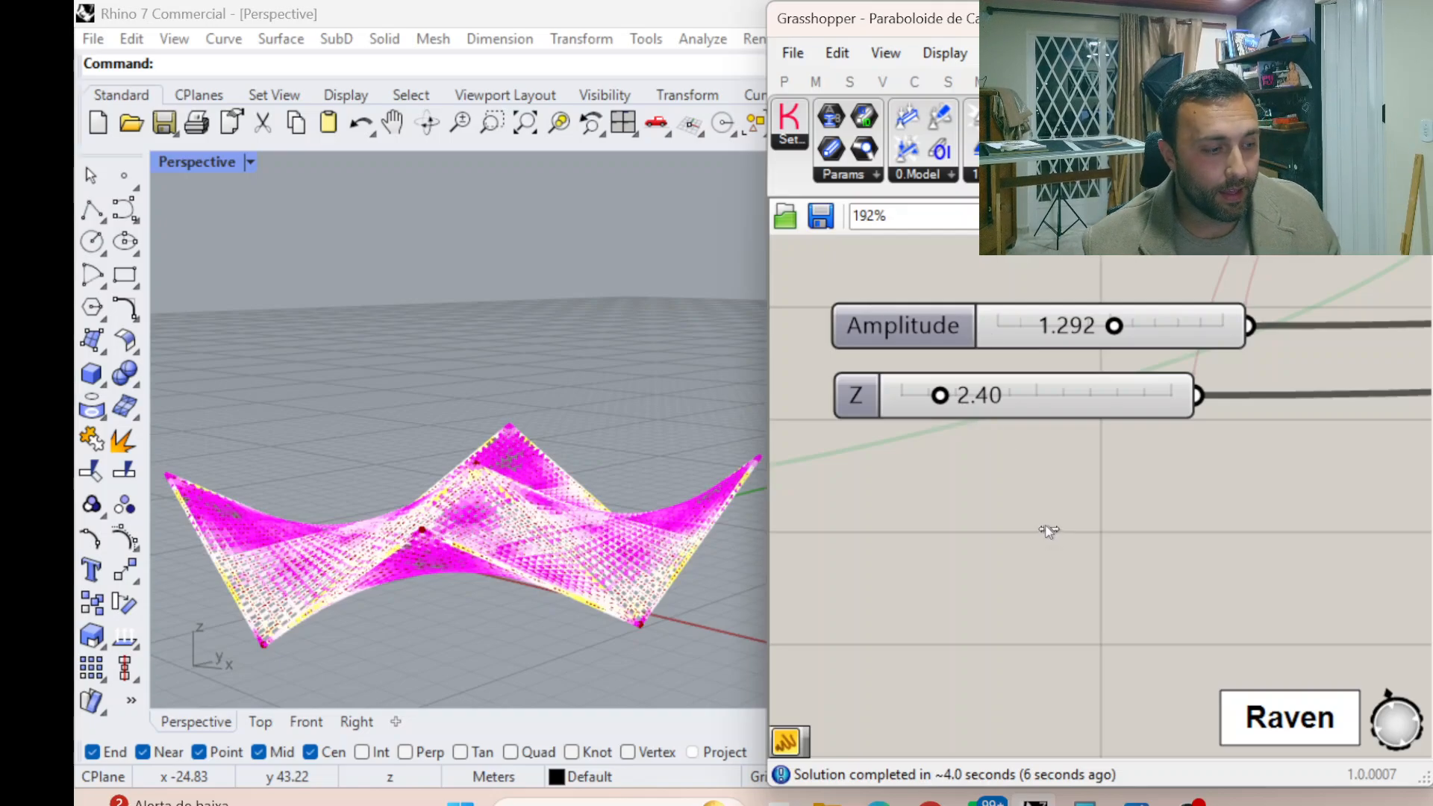
# Bring the result panel back from the red loads group to the empty area just below the Z slider
pyautogui.scroll(-5, 1053, 528)
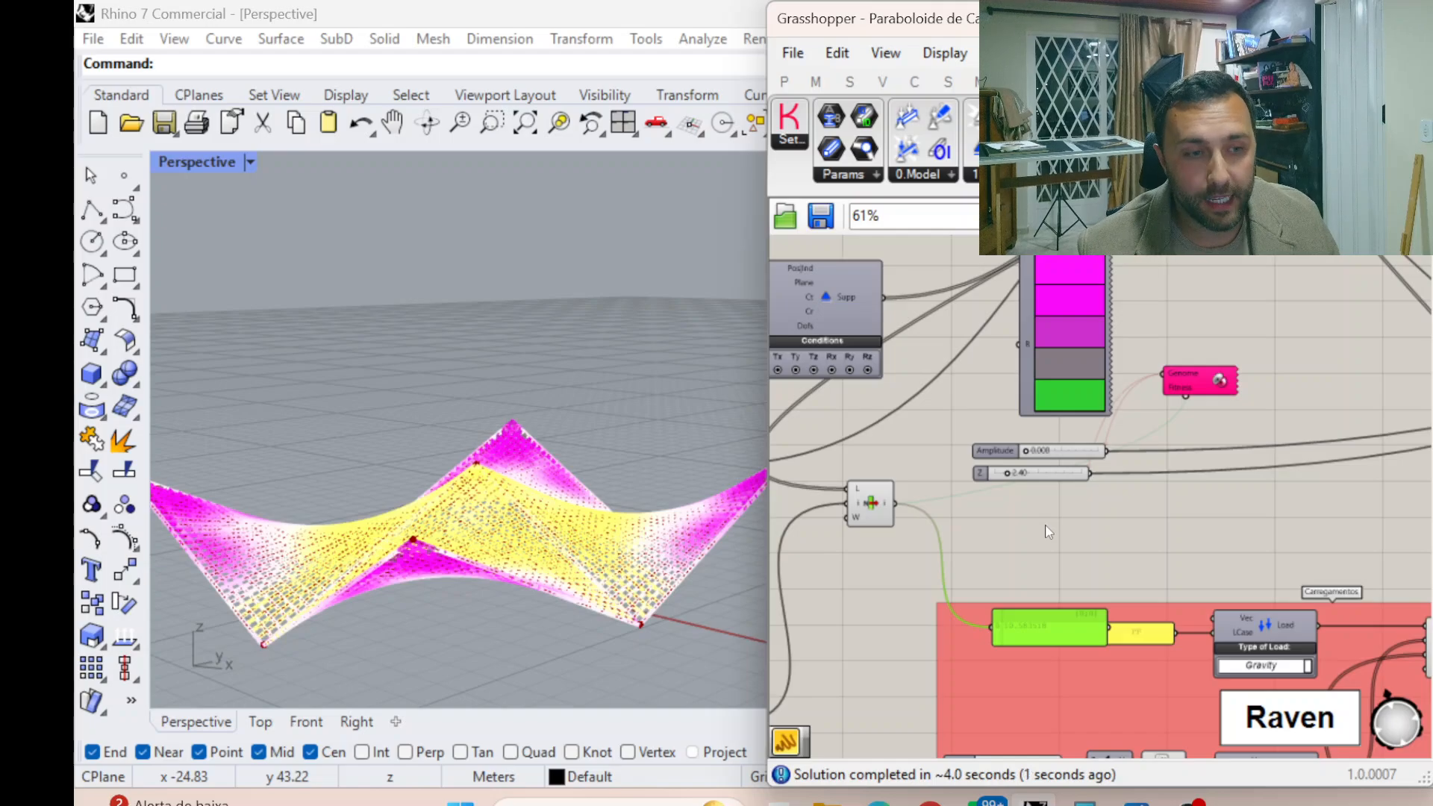
pyautogui.scroll(-3, 1069, 518)
pyautogui.moveTo(1069, 518); pyautogui.dragTo(1274, 363, button='right')
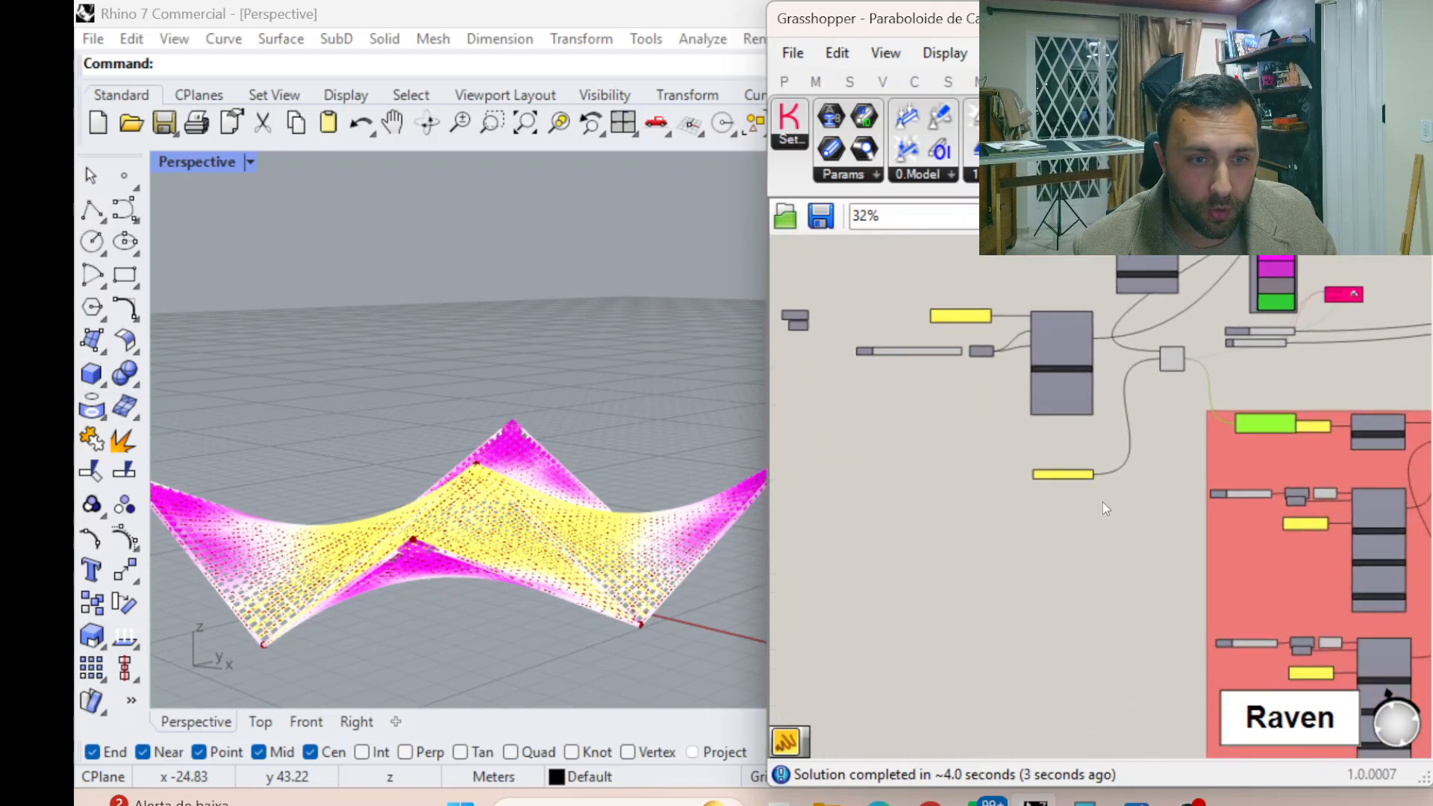
pyautogui.scroll(-3, 1103, 501)
pyautogui.moveTo(1311, 422); pyautogui.dragTo(1131, 465, button='right')
pyautogui.scroll(5, 1087, 463)
pyautogui.moveTo(1113, 599); pyautogui.dragTo(1098, 463)
pyautogui.scroll(3, 1057, 457)
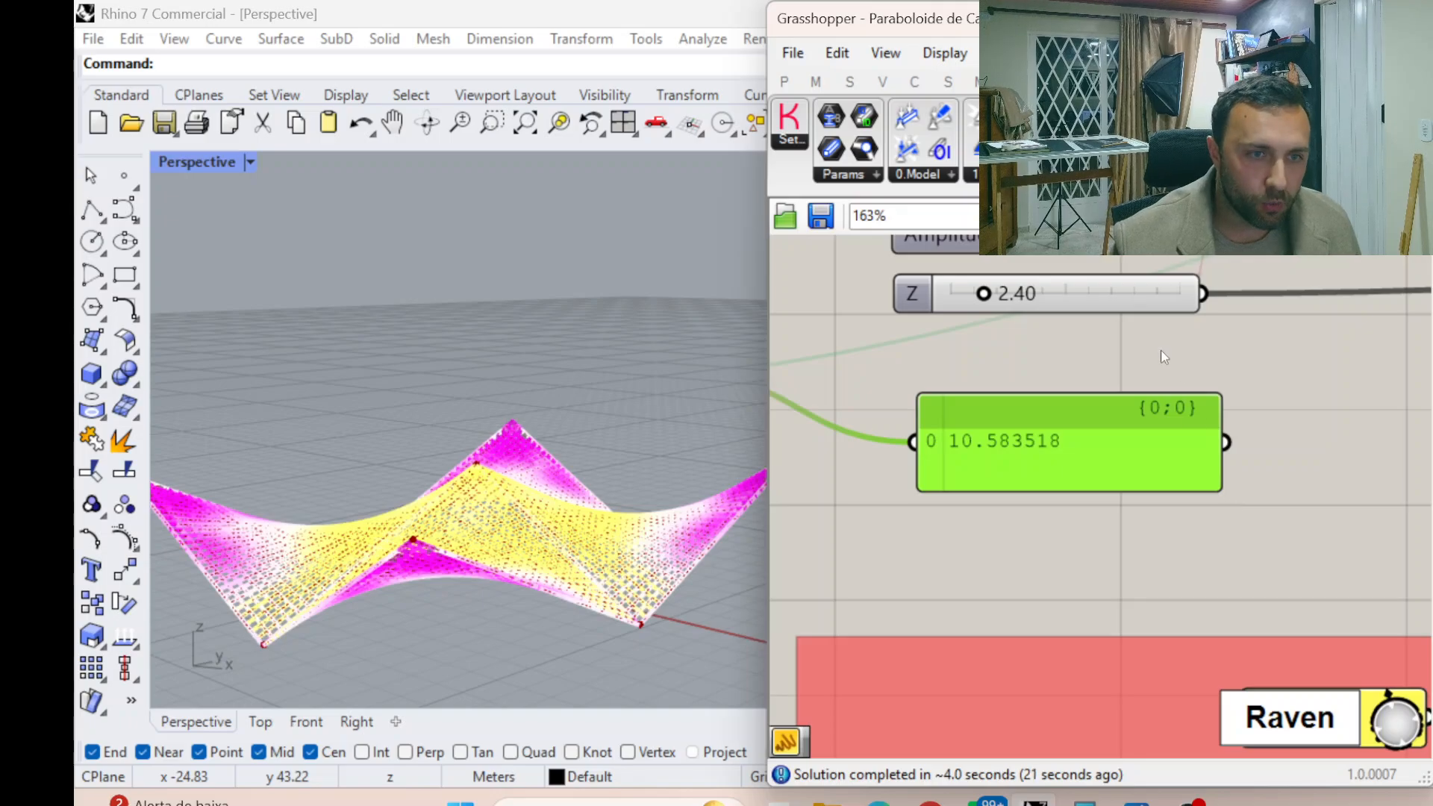
pyautogui.moveTo(1133, 320); pyautogui.dragTo(1169, 438, button='right')
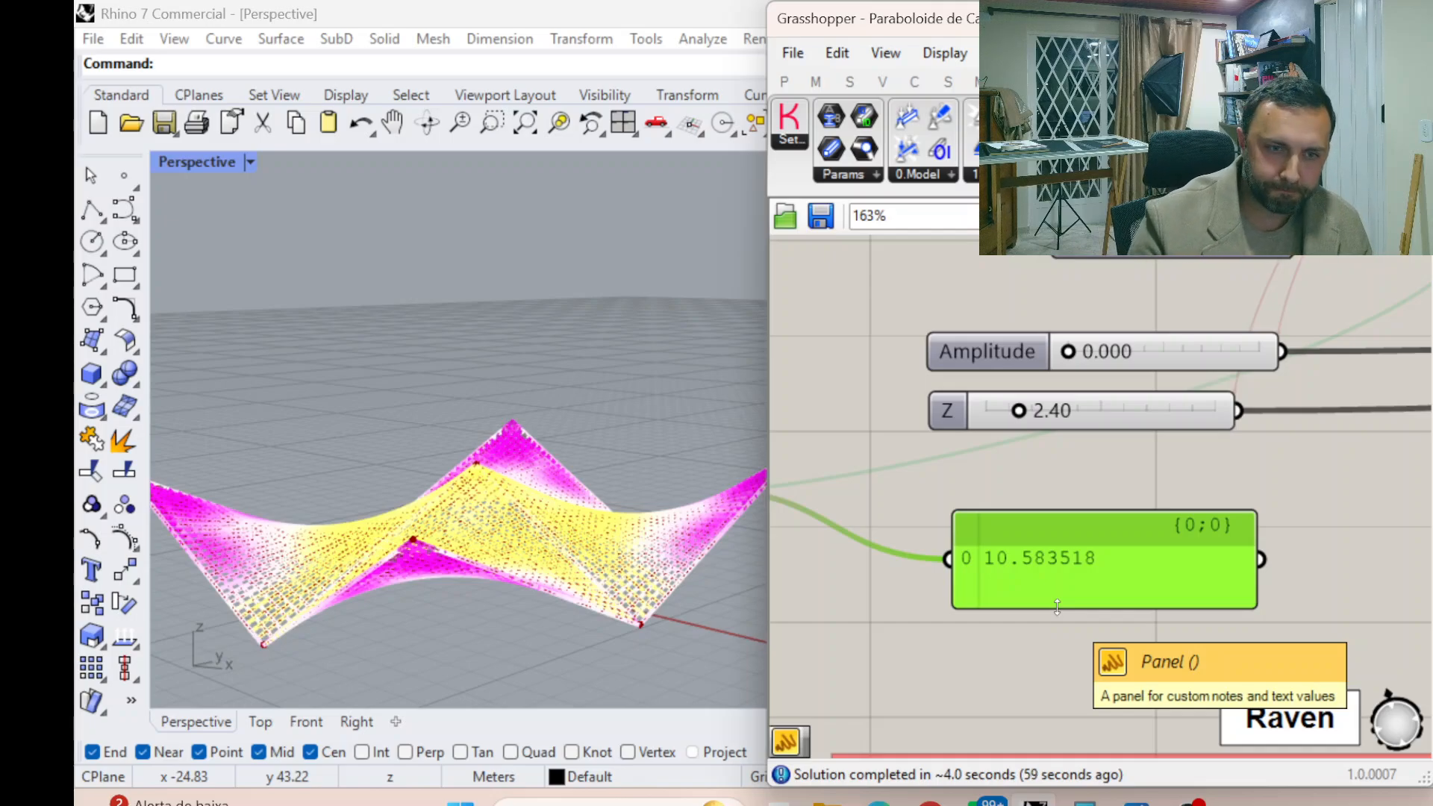
pyautogui.click(1172, 463)
# Move the Galapagos component further right and slightly lower, away from the sliders it uses as genomes
pyautogui.moveTo(1213, 462); pyautogui.dragTo(899, 553, button='right')
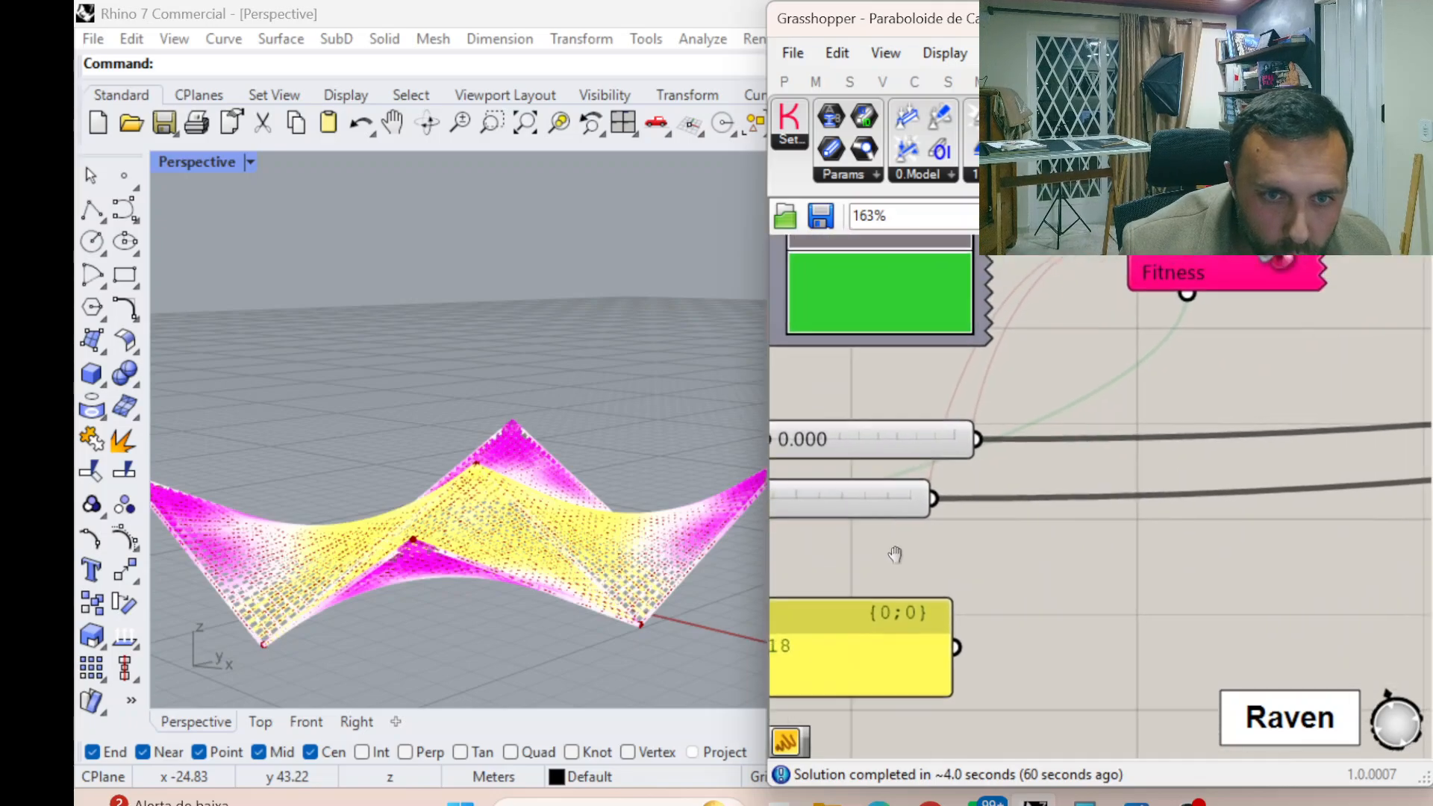
pyautogui.scroll(-2, 892, 553)
pyautogui.scroll(2, 1101, 423)
pyautogui.click(1110, 355)
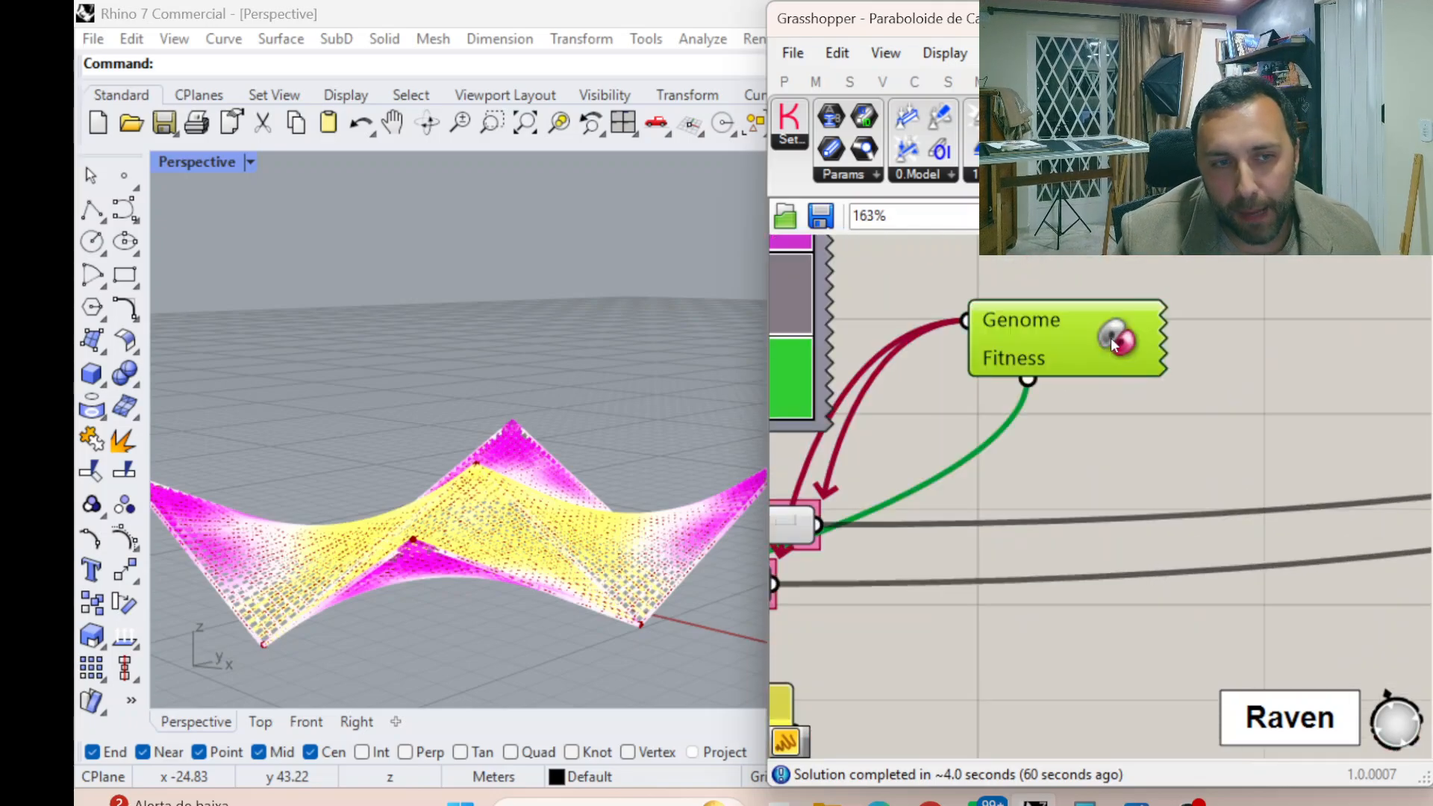
pyautogui.moveTo(1110, 337); pyautogui.dragTo(1148, 389)
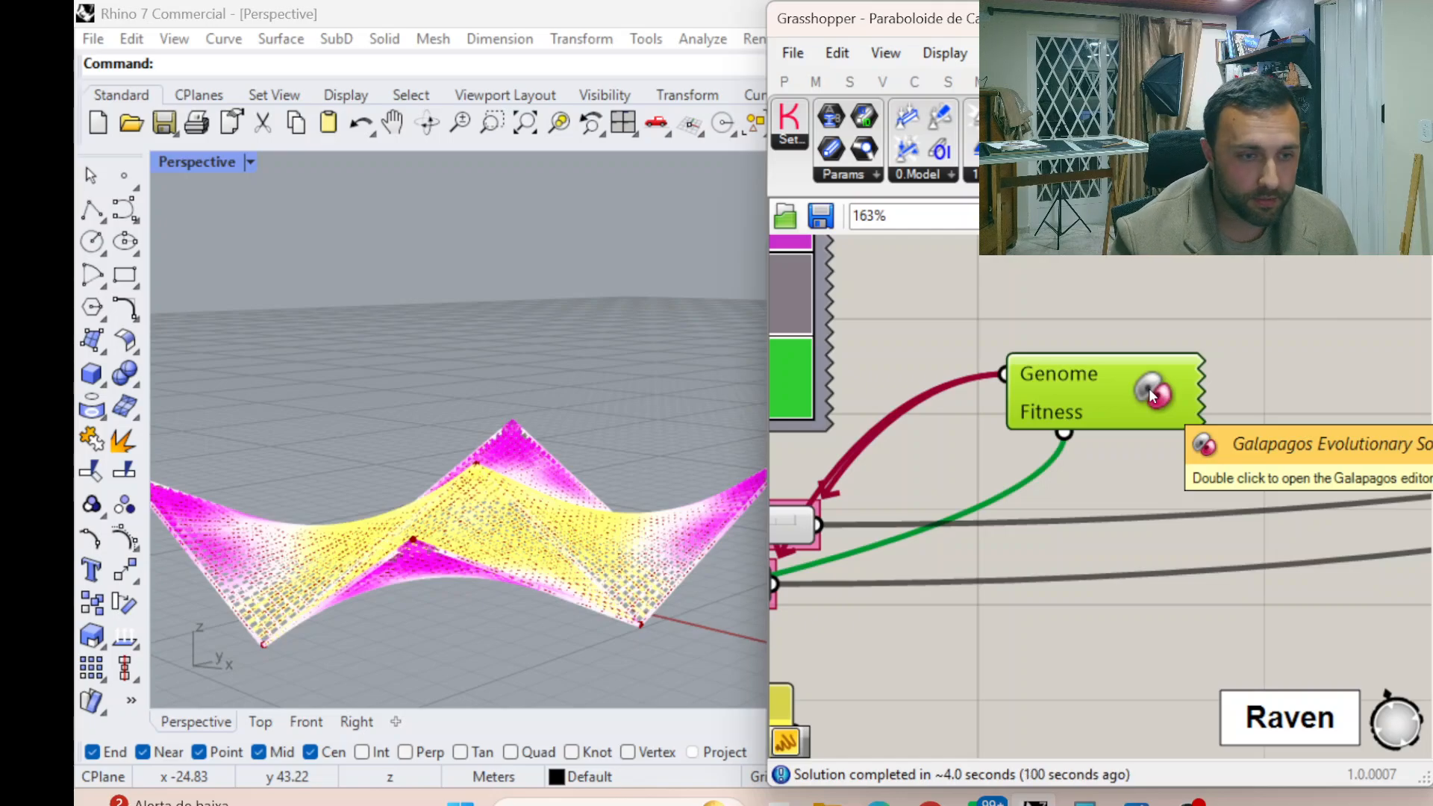
pyautogui.moveTo(1118, 379); pyautogui.dragTo(1152, 403)
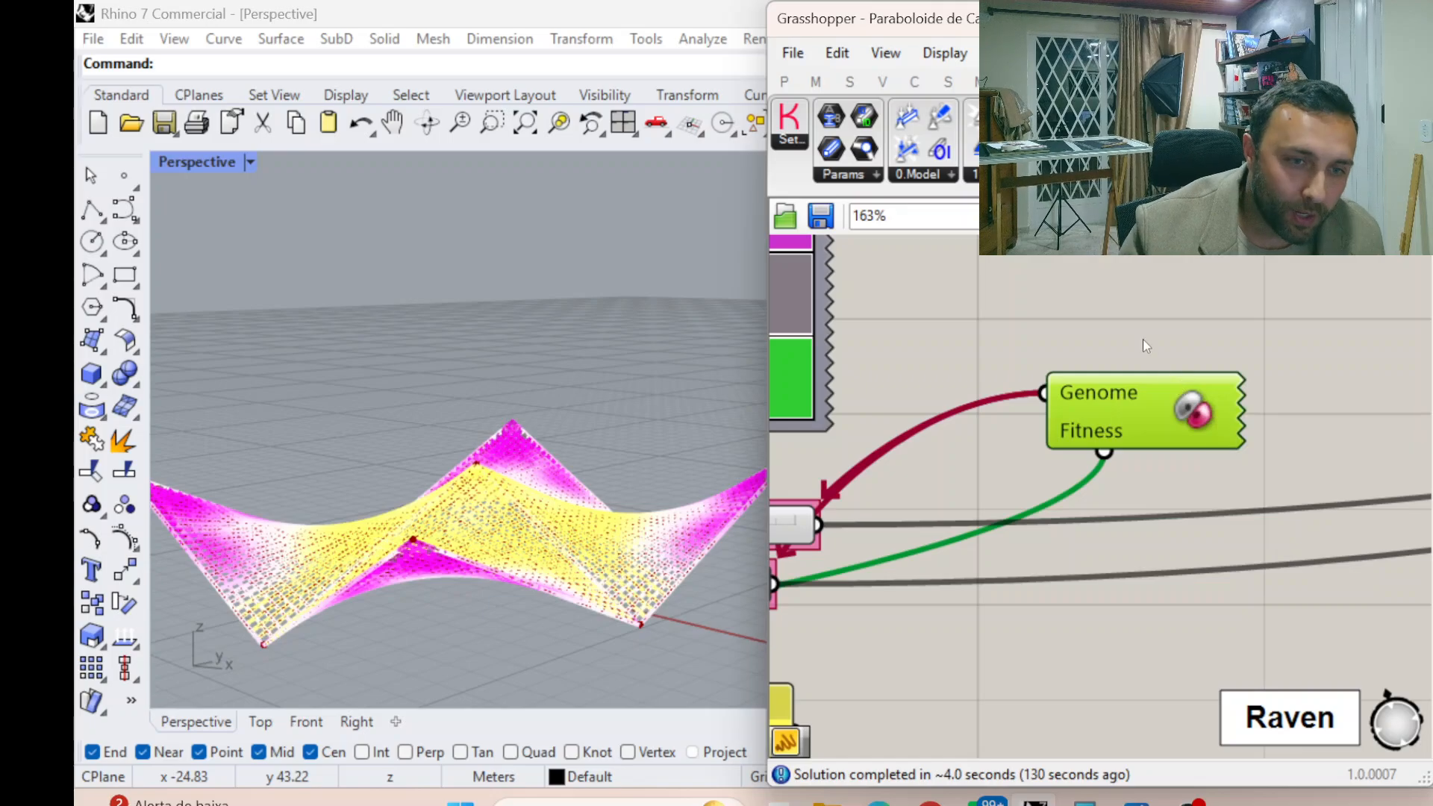
# Place the result panel directly beneath the Galapagos component so its value can be read beside the solver
pyautogui.moveTo(1027, 479); pyautogui.dragTo(1068, 407, button='right')
pyautogui.scroll(-2, 1064, 400)
pyautogui.moveTo(1042, 611); pyautogui.dragTo(1171, 535, button='right')
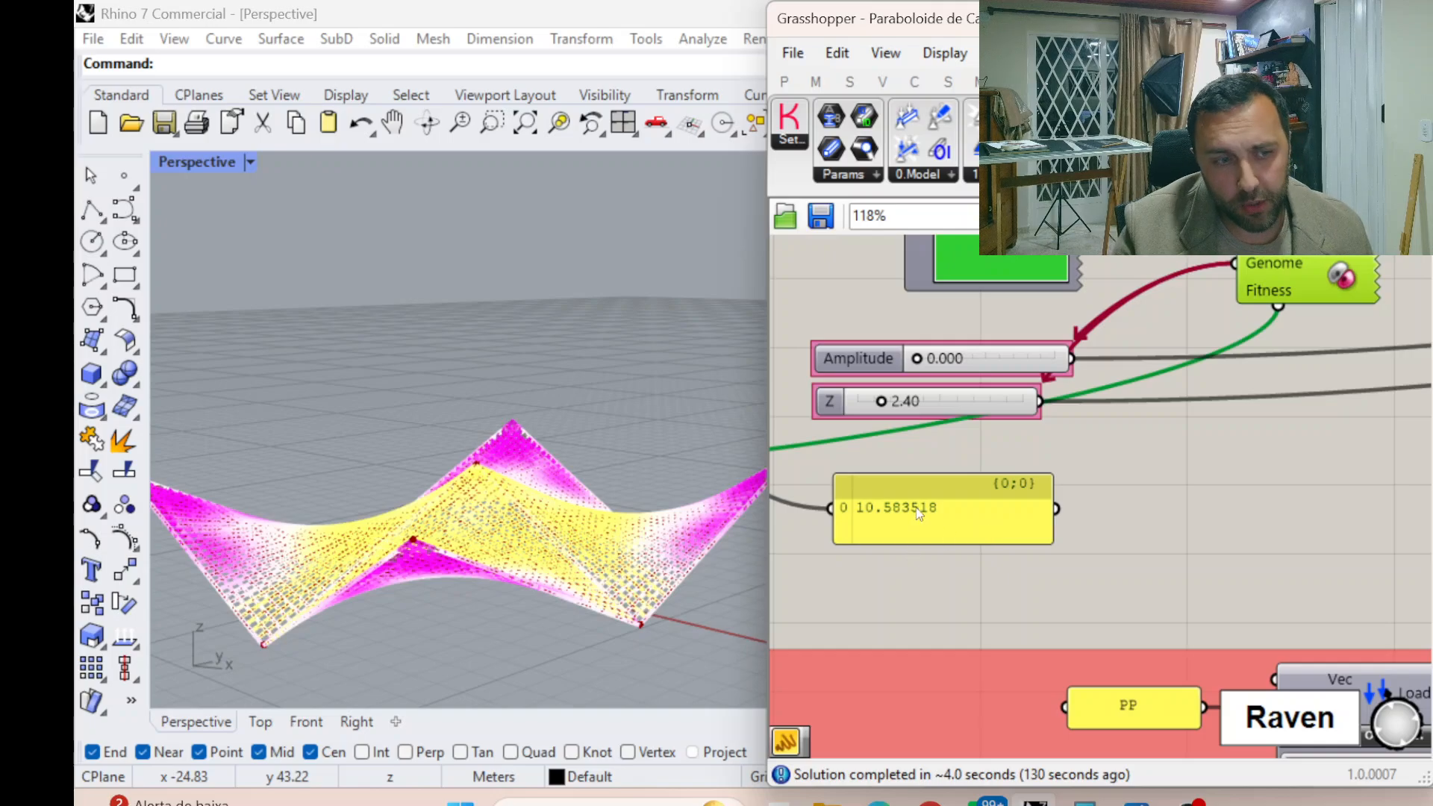
pyautogui.moveTo(948, 509); pyautogui.dragTo(1317, 438)
pyautogui.click(1299, 505)
pyautogui.moveTo(1299, 505); pyautogui.dragTo(1135, 539, button='right')
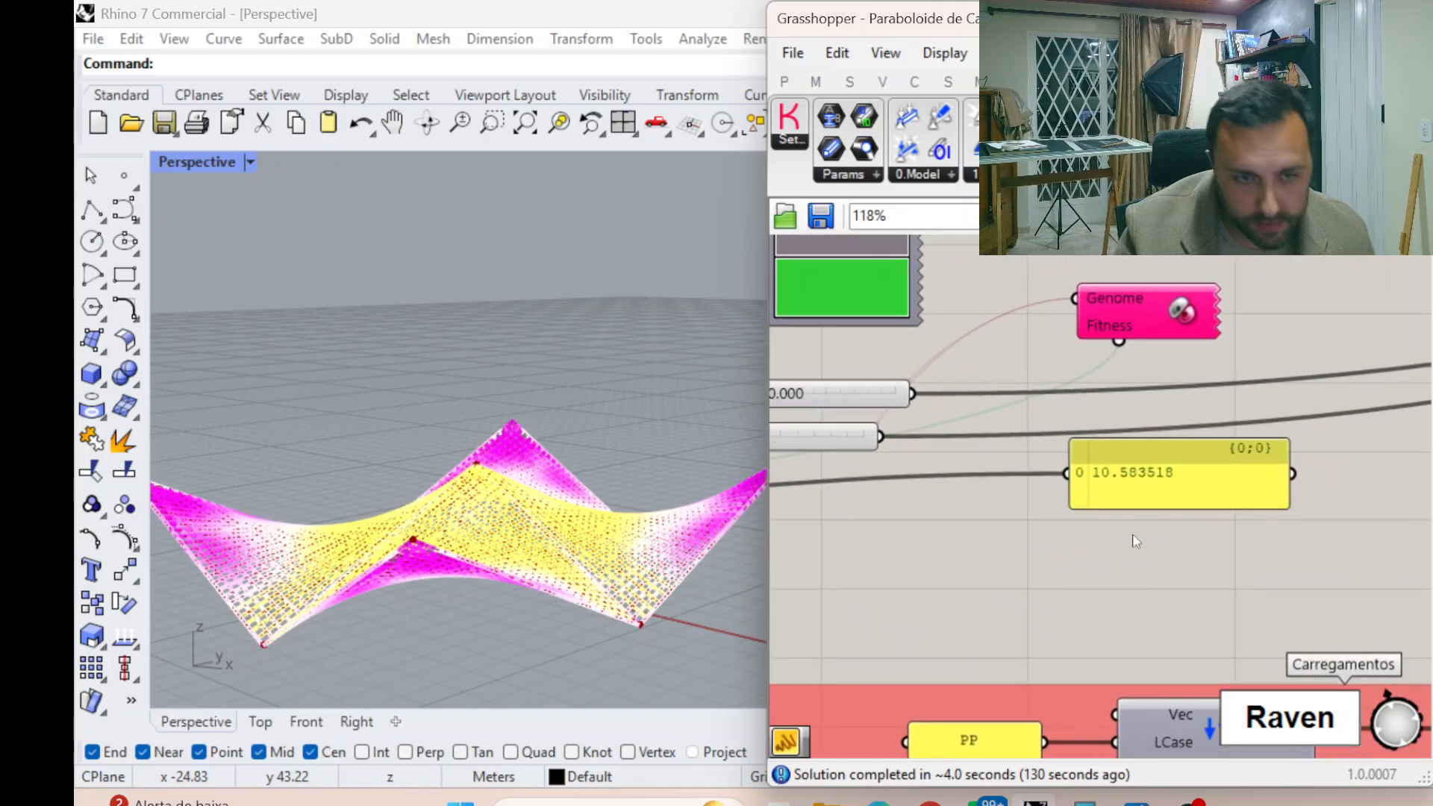
pyautogui.scroll(2, 1135, 469)
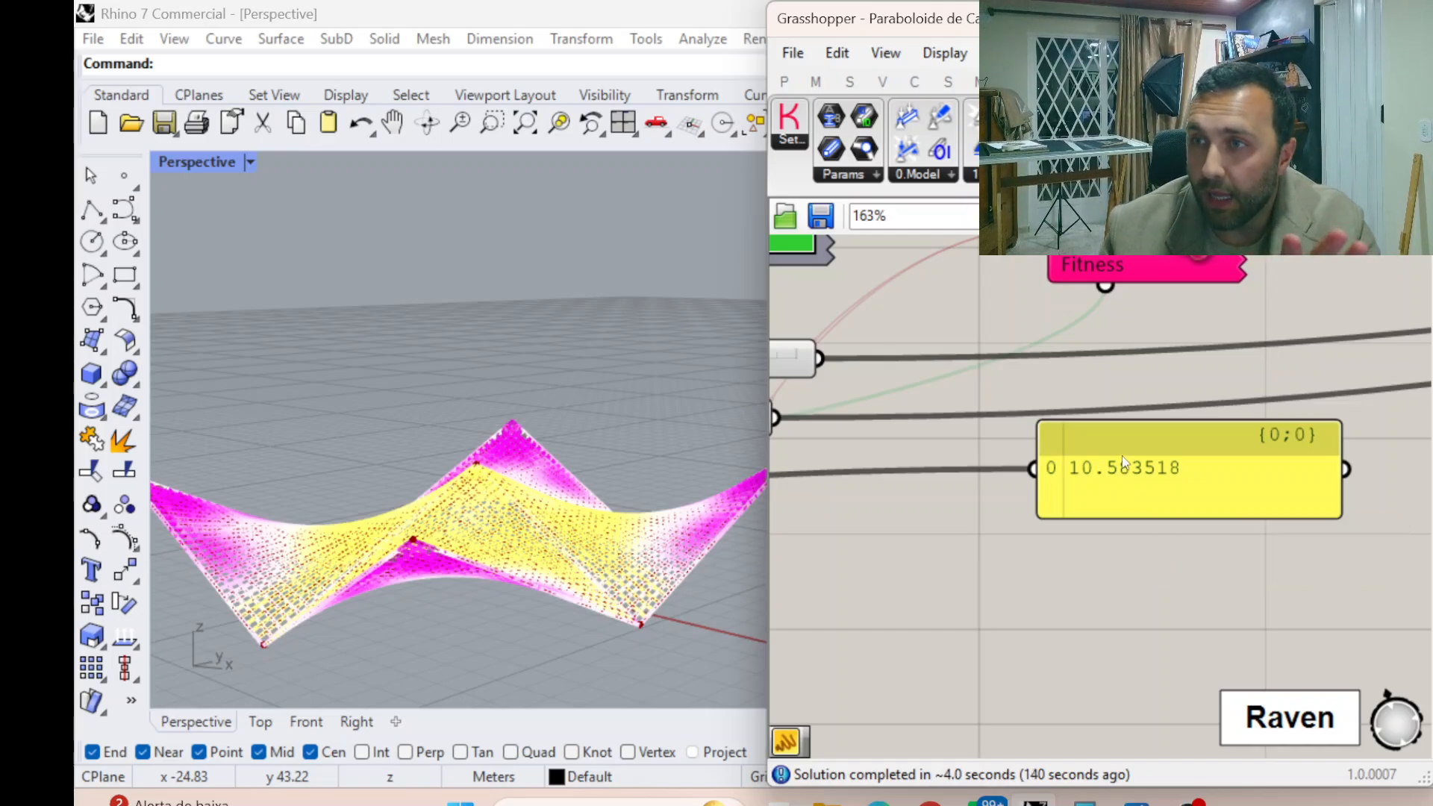
pyautogui.moveTo(1147, 365); pyautogui.dragTo(1163, 438, button='right')
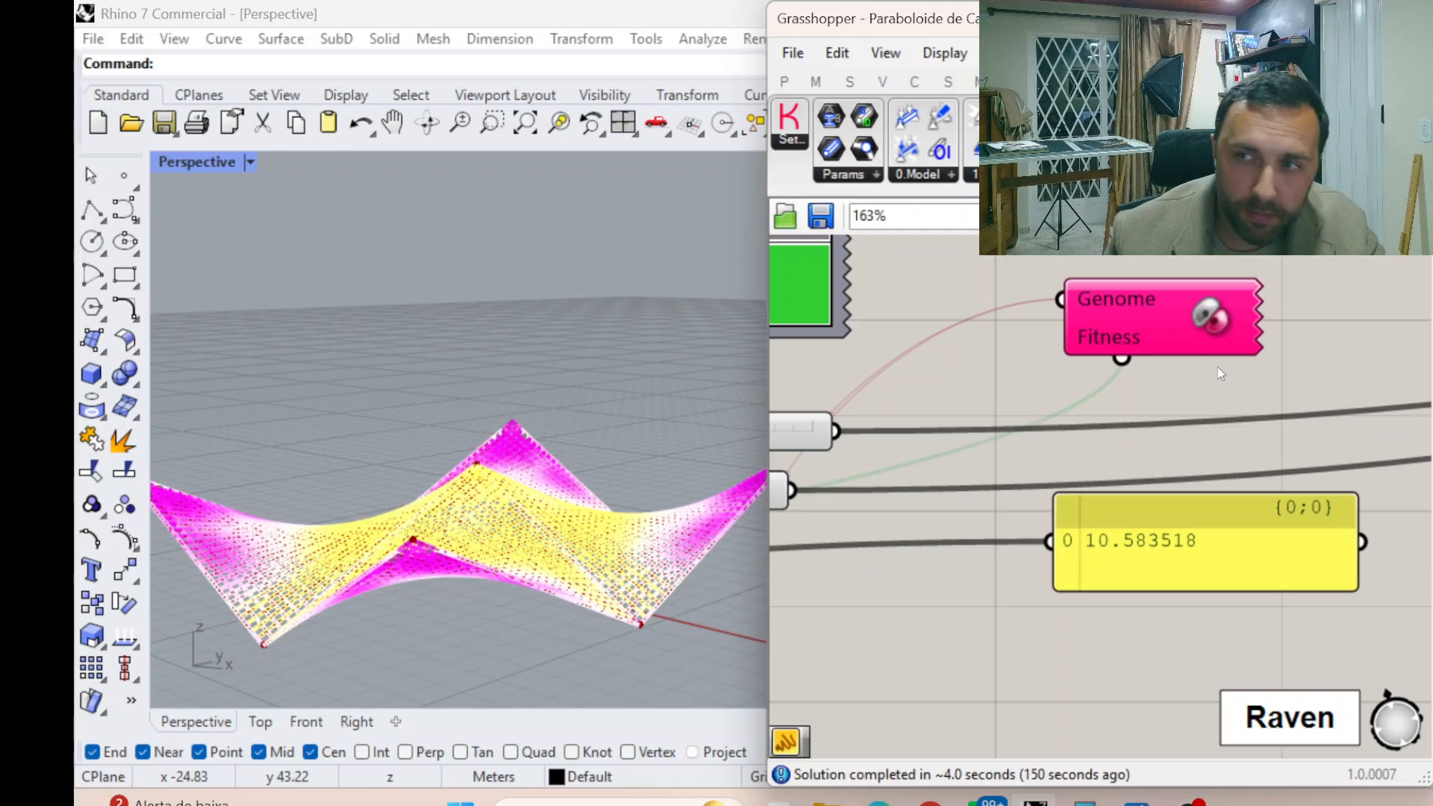
# View the shell from a lower angle and shift the result panel slightly down, clear of the slider wires
pyautogui.moveTo(963, 403); pyautogui.dragTo(1176, 374, button='right')
pyautogui.moveTo(493, 463); pyautogui.dragTo(493, 514, button='right')
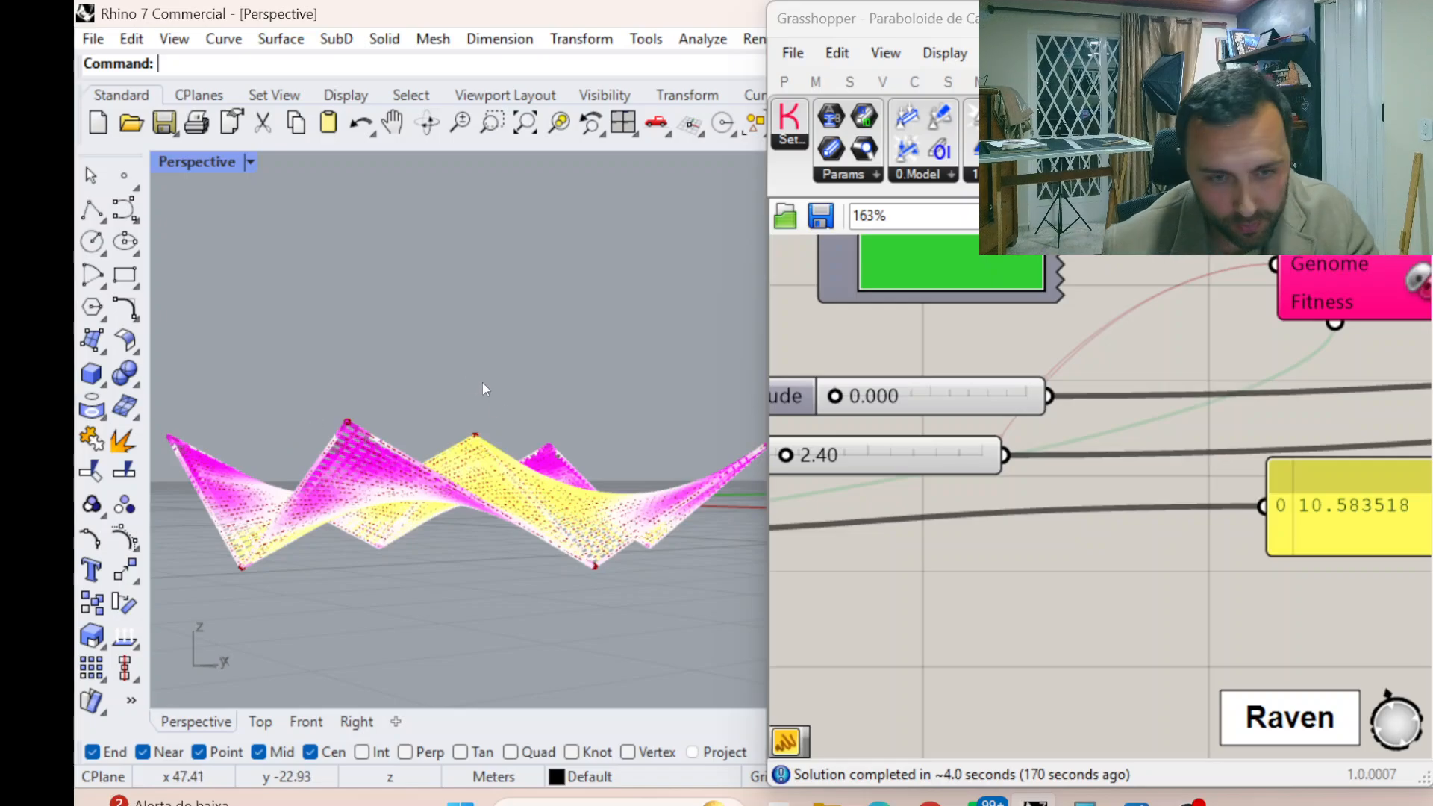
pyautogui.scroll(-3, 958, 621)
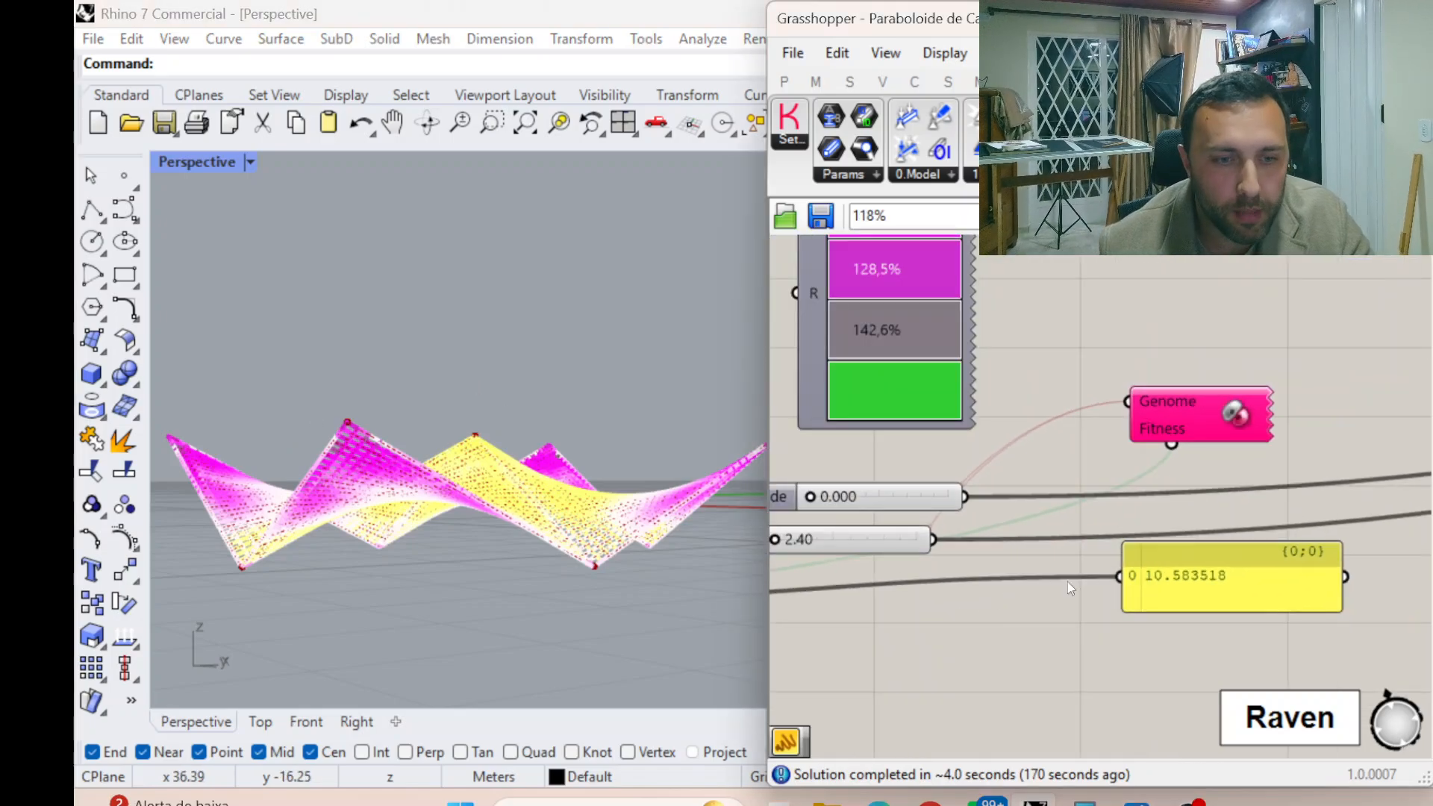
pyautogui.moveTo(1190, 571); pyautogui.dragTo(1171, 600)
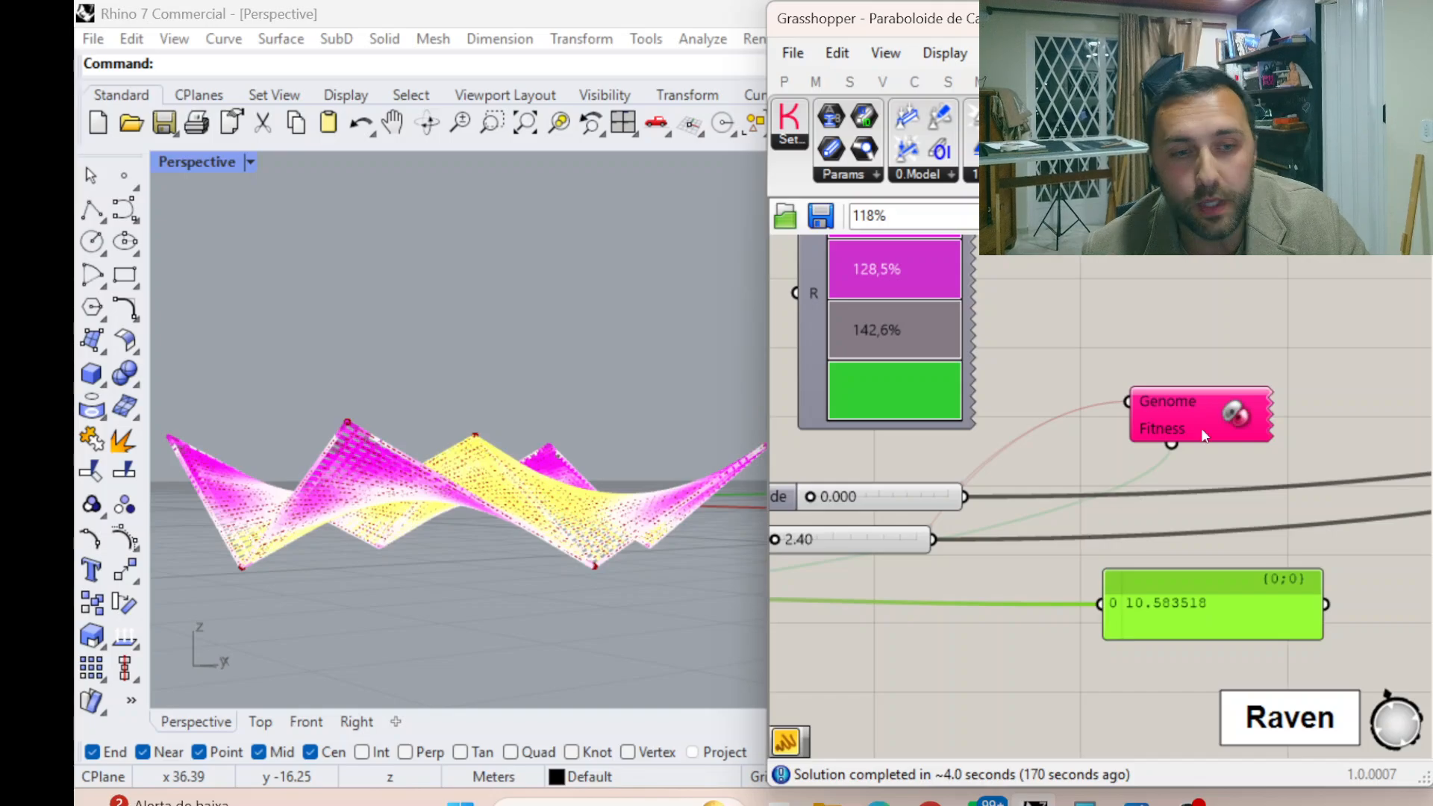
# Open the Galapagos editor for the Amplitude and Z genomes and start the evolutionary solver
pyautogui.doubleClick(1223, 413)
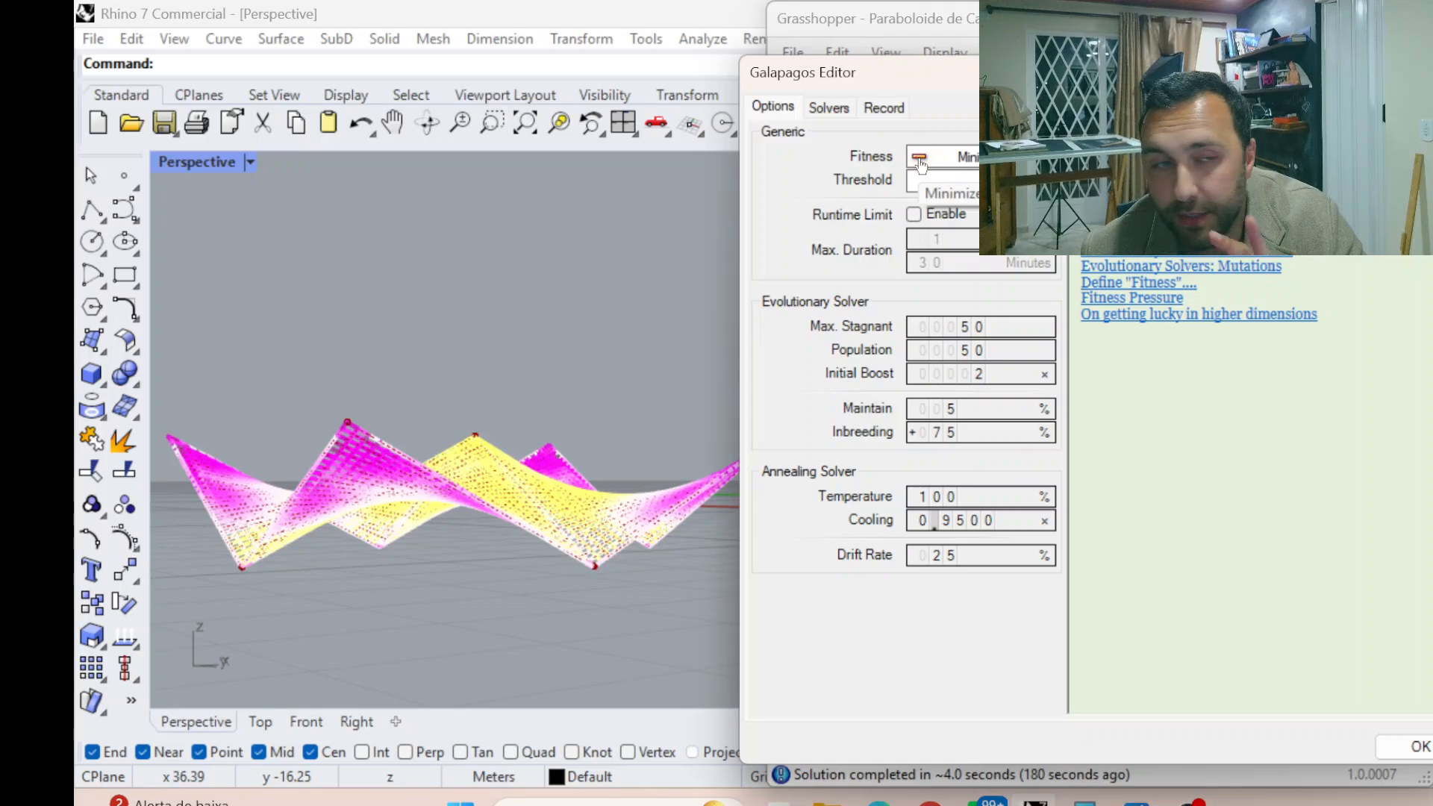
pyautogui.click(845, 114)
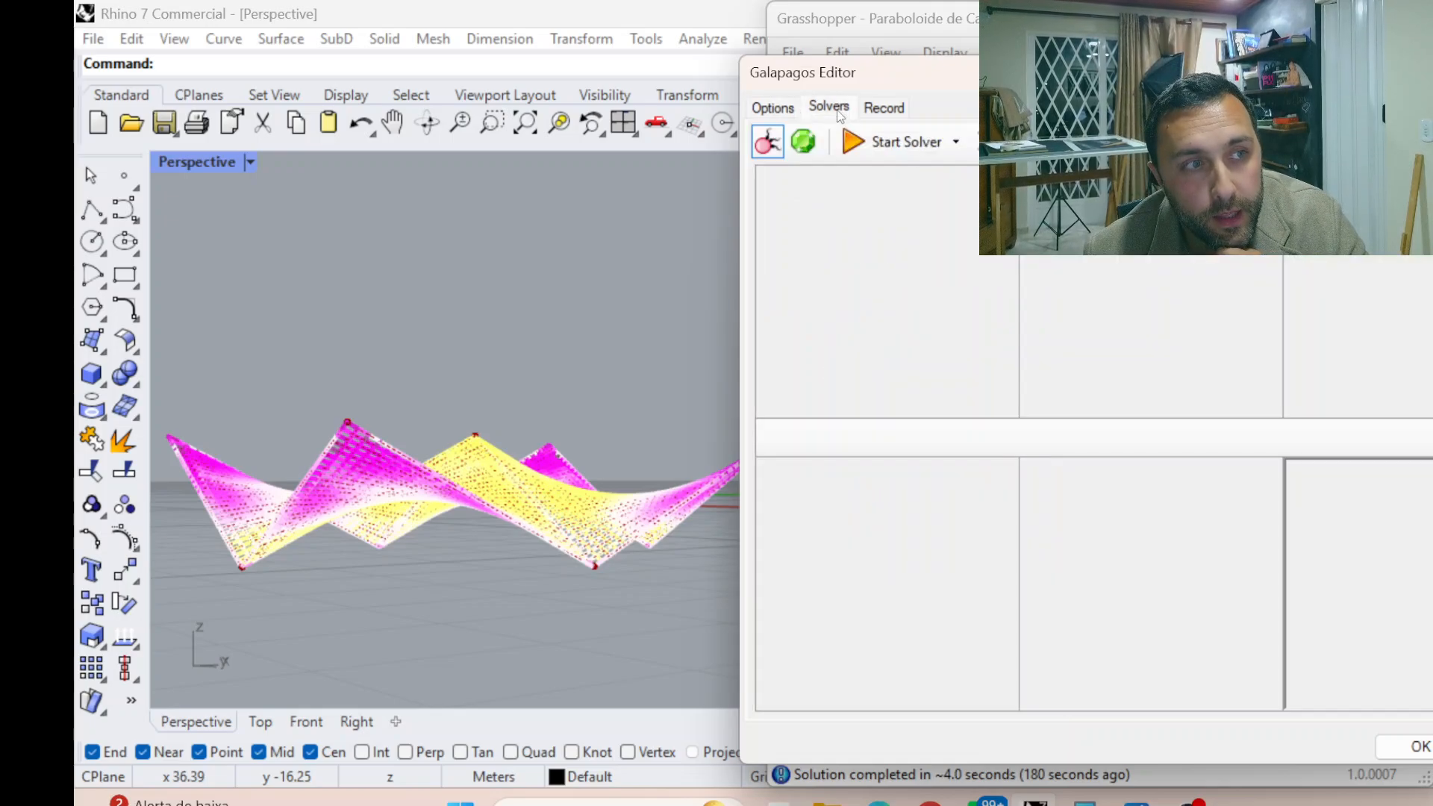
pyautogui.click(863, 142)
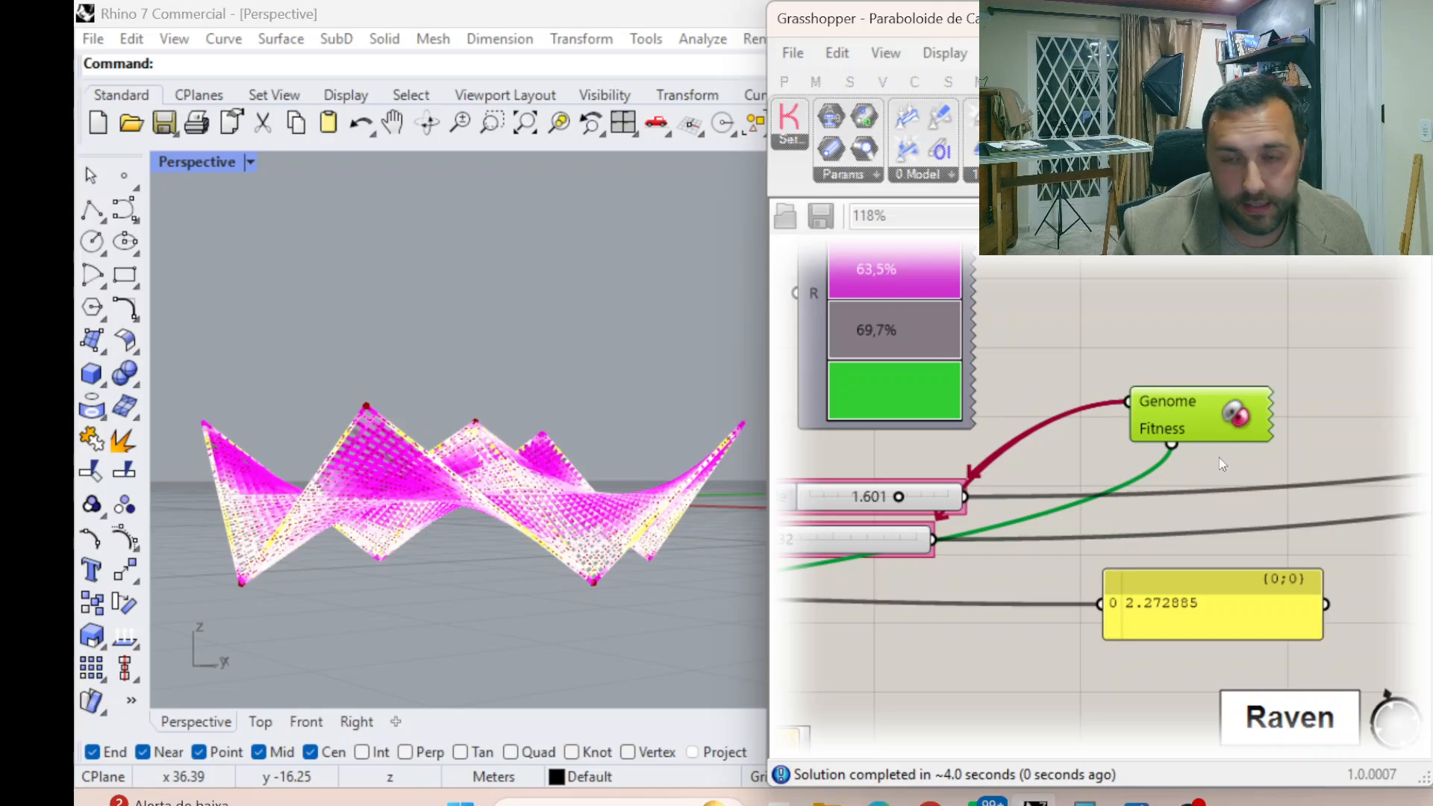
# Stop the running Galapagos solver and select the solution with the lowest fitness value in the genome list
pyautogui.scroll(-1, 1045, 501)
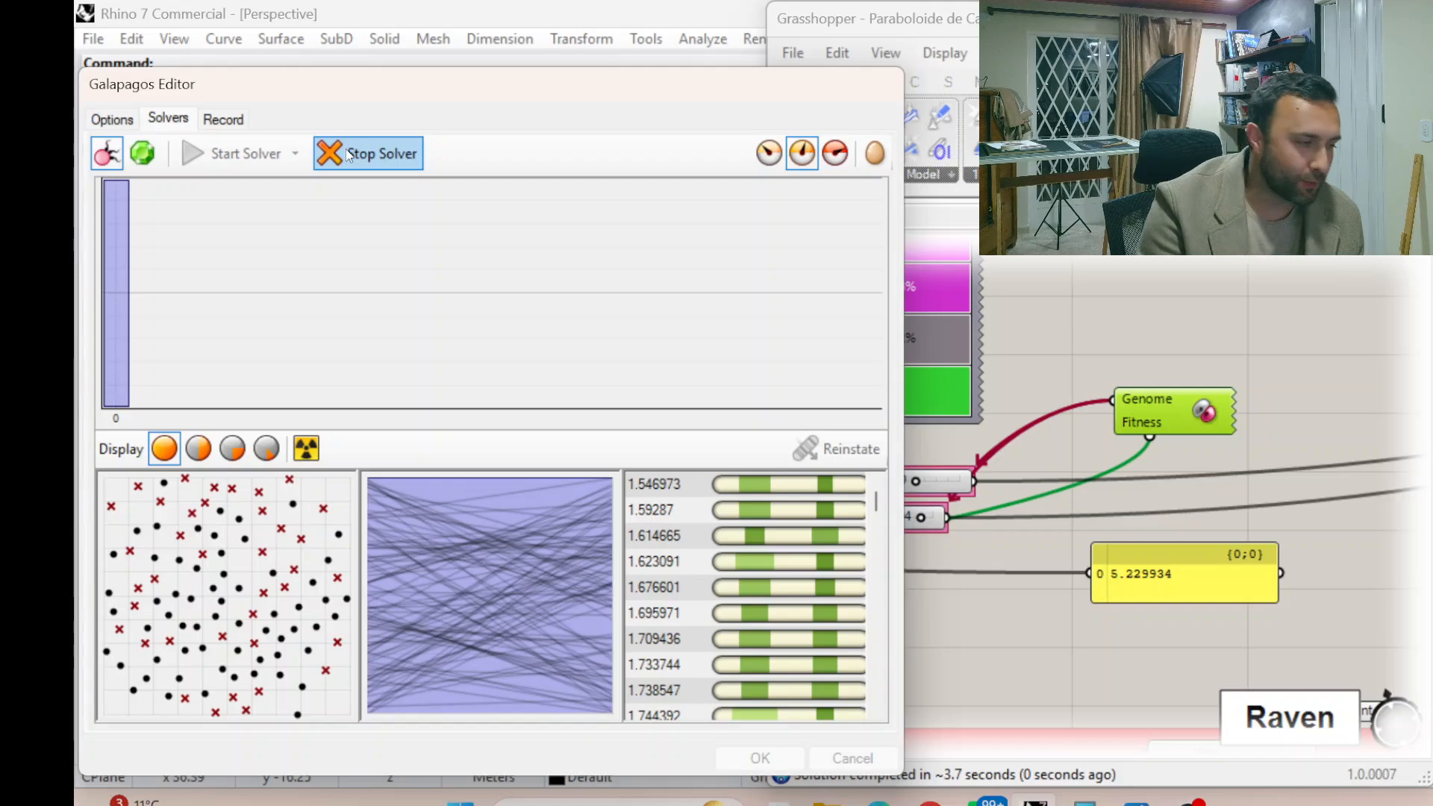
pyautogui.click(346, 154)
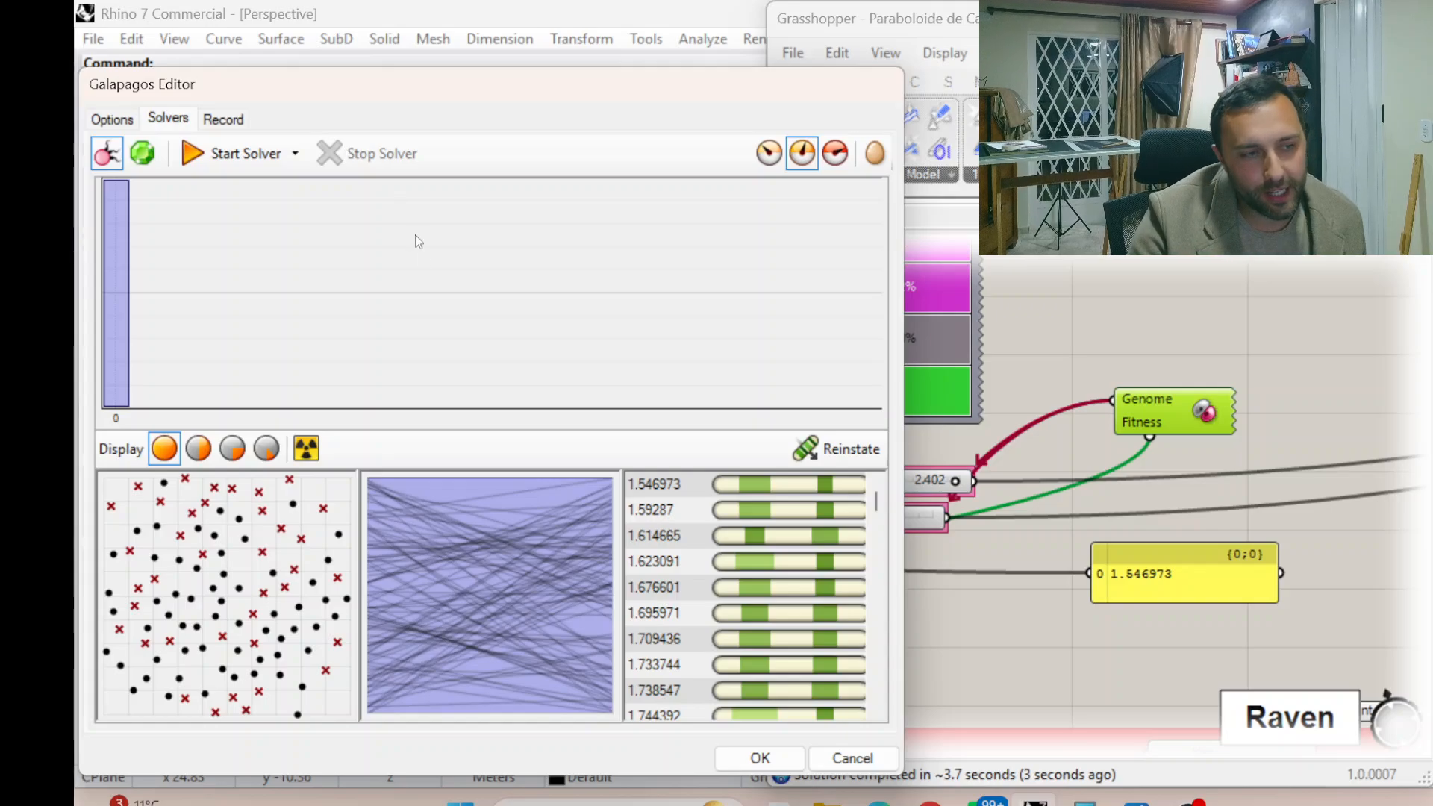
pyautogui.click(715, 485)
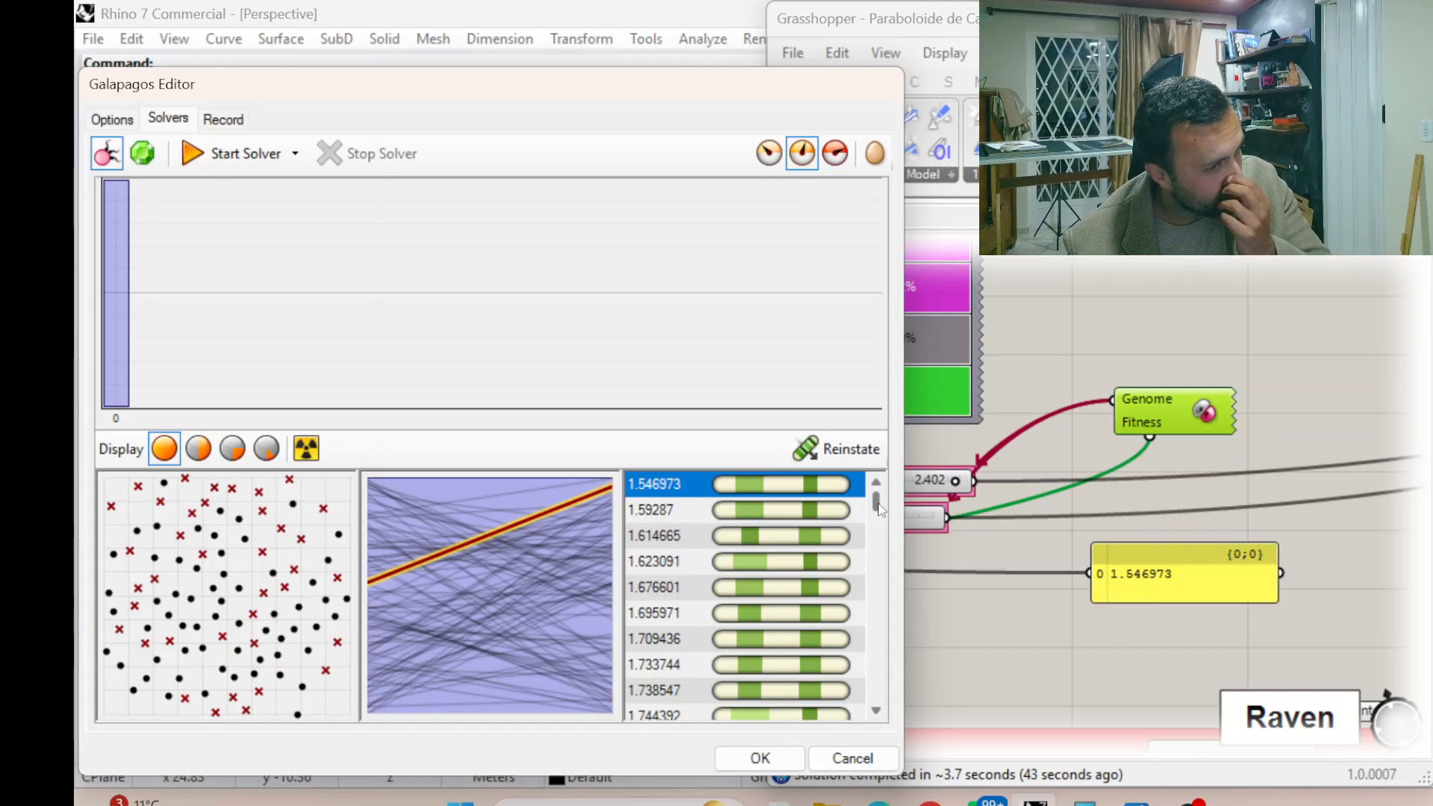
# Review the ranked solutions from lowest to highest fitness and accept the Galapagos results, closing the editor
pyautogui.moveTo(880, 509); pyautogui.dragTo(881, 541)
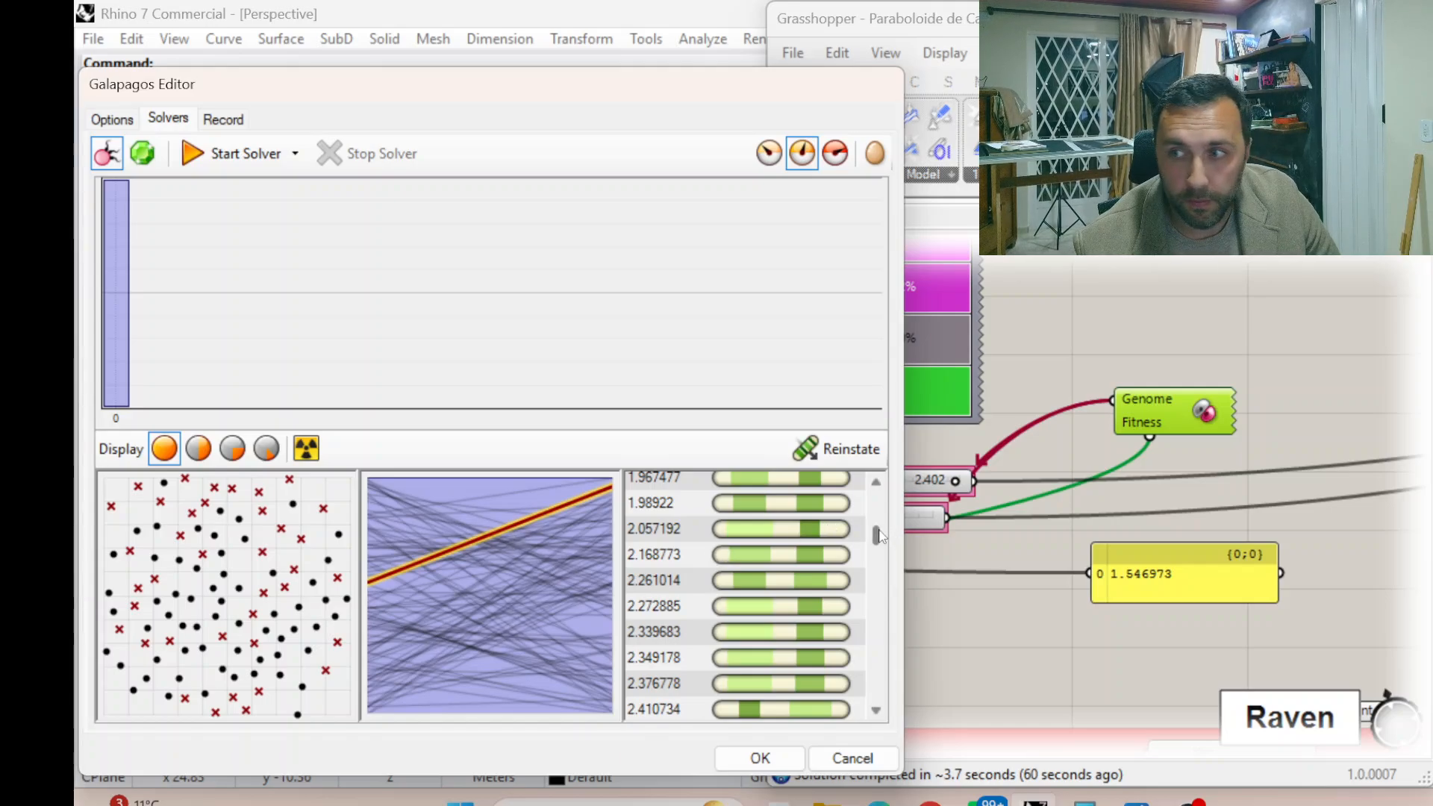
pyautogui.moveTo(879, 535); pyautogui.dragTo(884, 693)
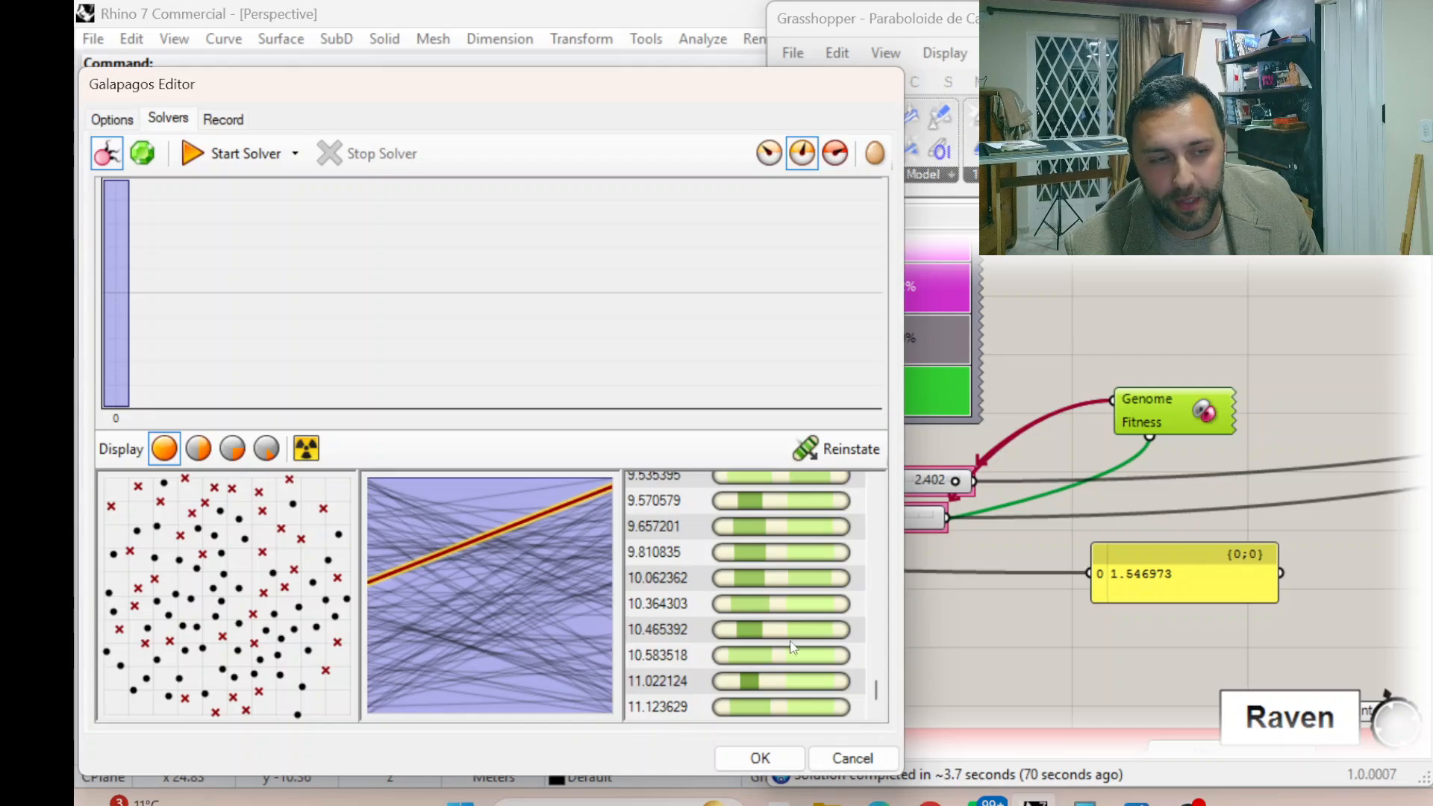
pyautogui.moveTo(877, 690); pyautogui.dragTo(877, 498)
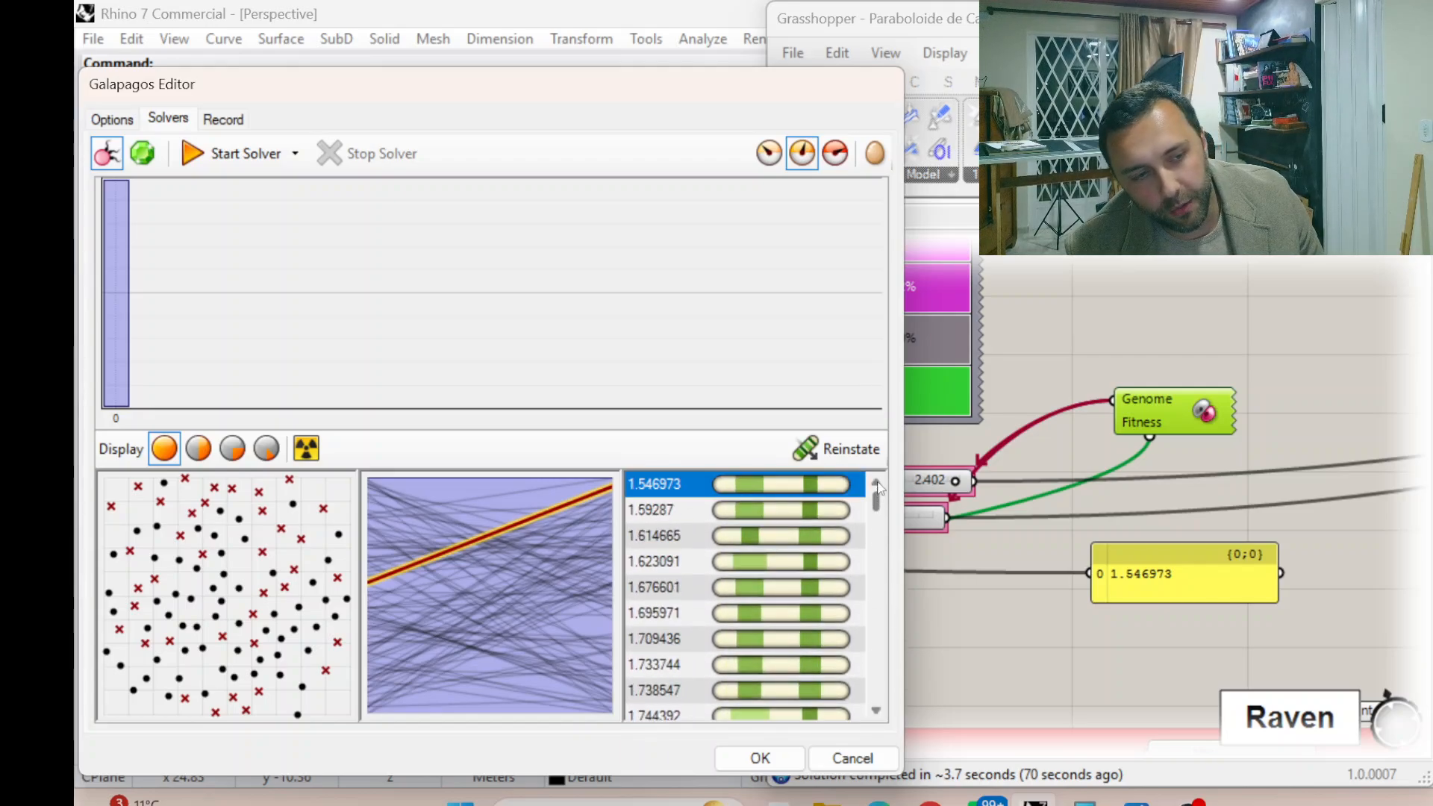
pyautogui.click(760, 758)
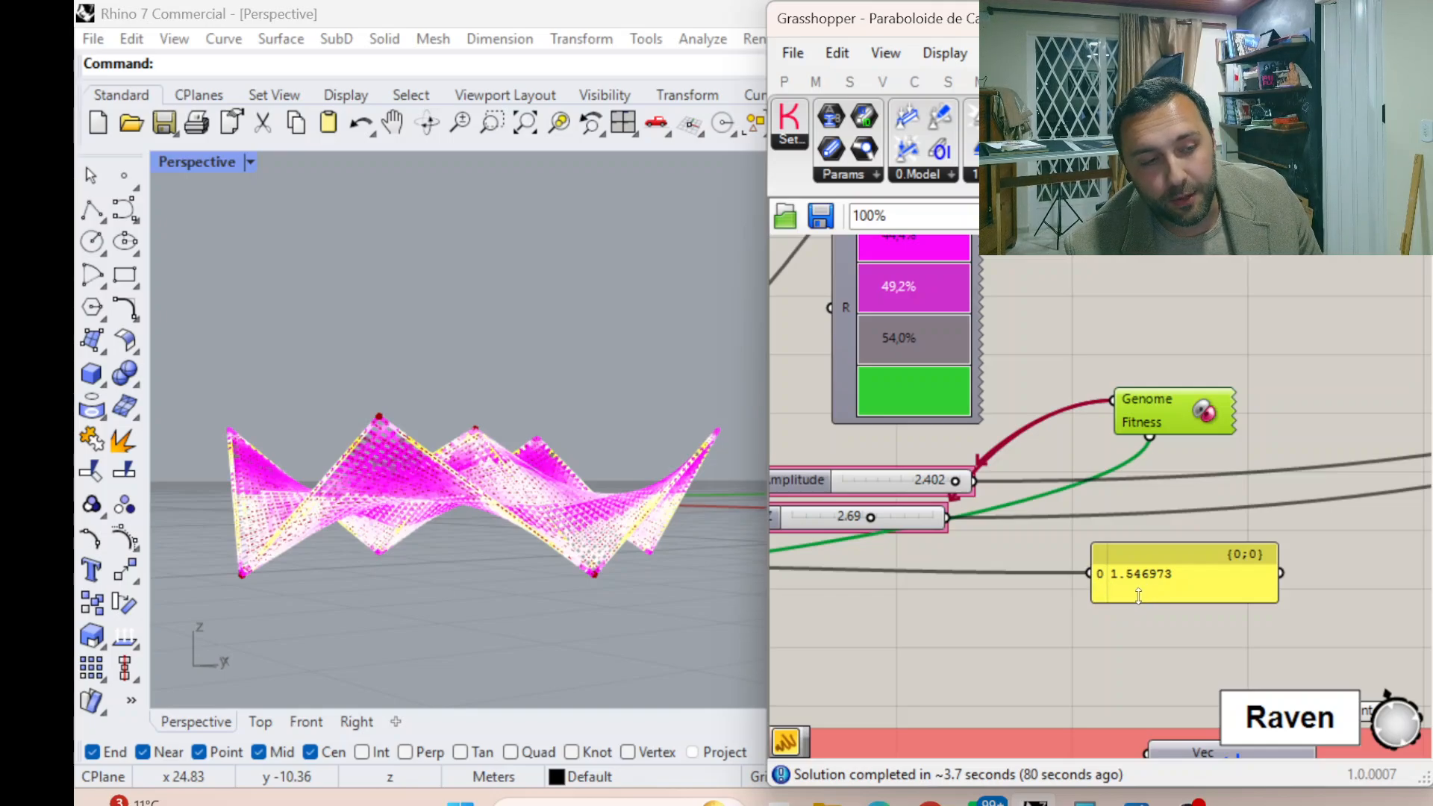
# Examine the legend percentages, the optimised Amplitude and Z values, and the shell's shape from other viewing angles
pyautogui.moveTo(1141, 577); pyautogui.dragTo(1221, 576, button='right')
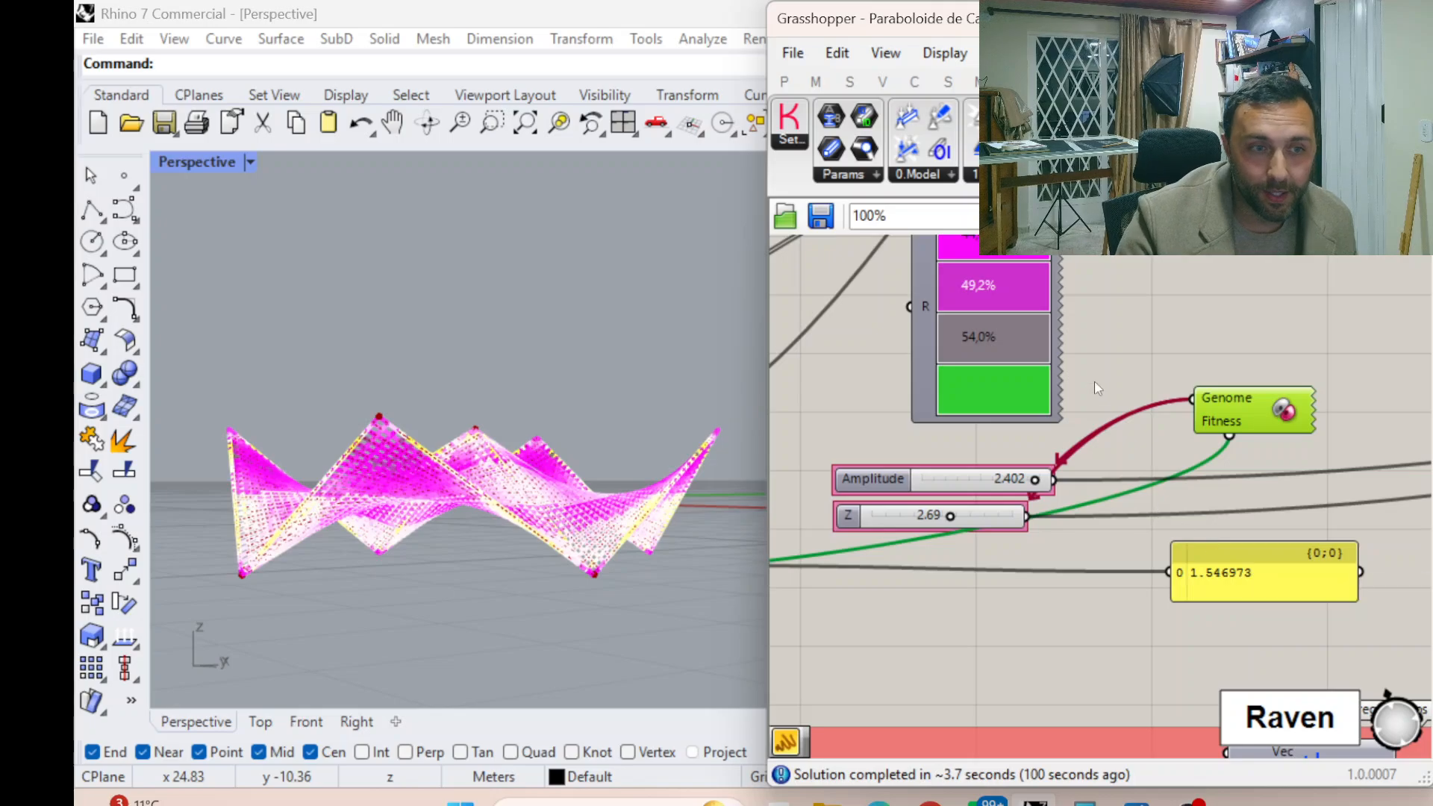
pyautogui.moveTo(1129, 360); pyautogui.dragTo(1113, 448, button='right')
pyautogui.scroll(2, 1004, 436)
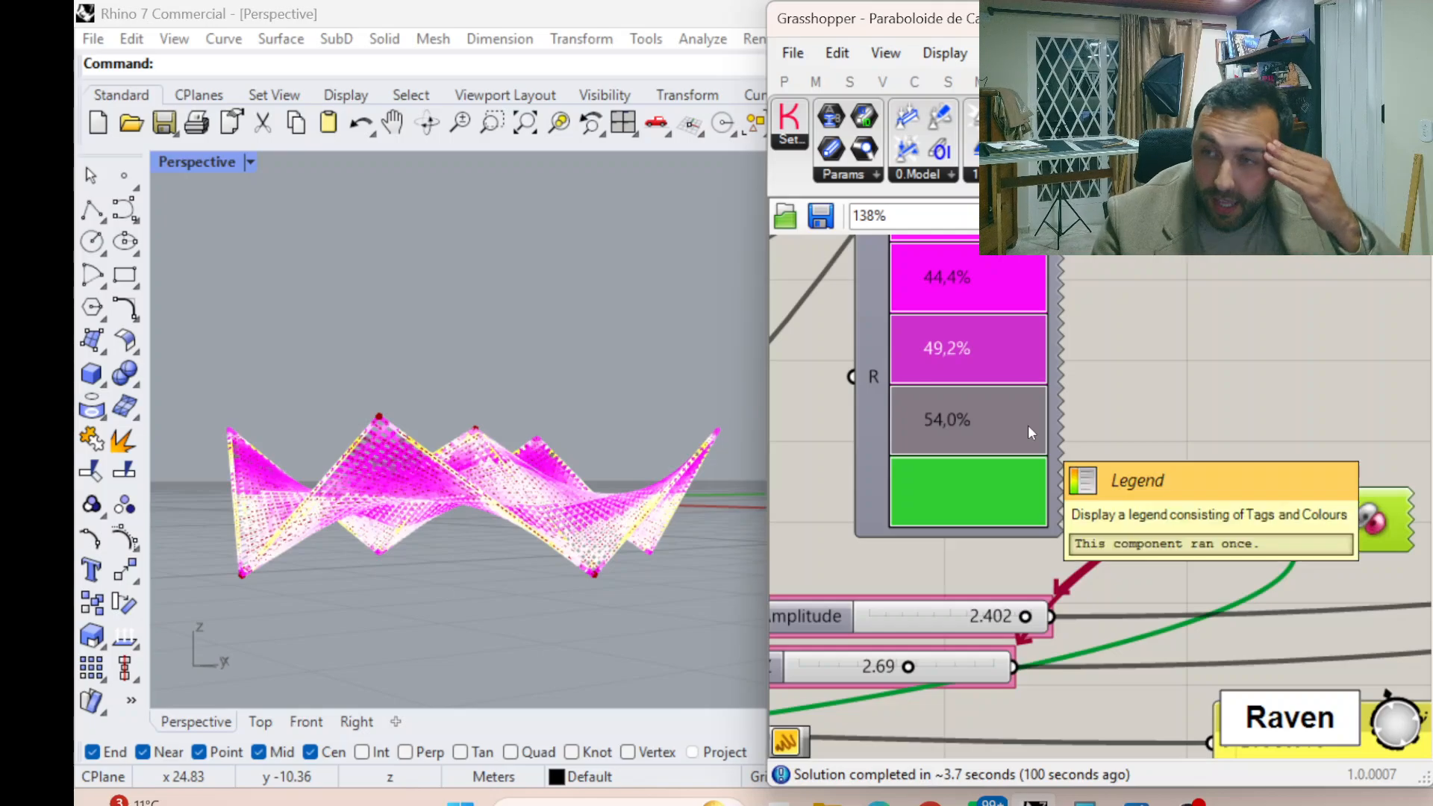
pyautogui.scroll(2, 925, 398)
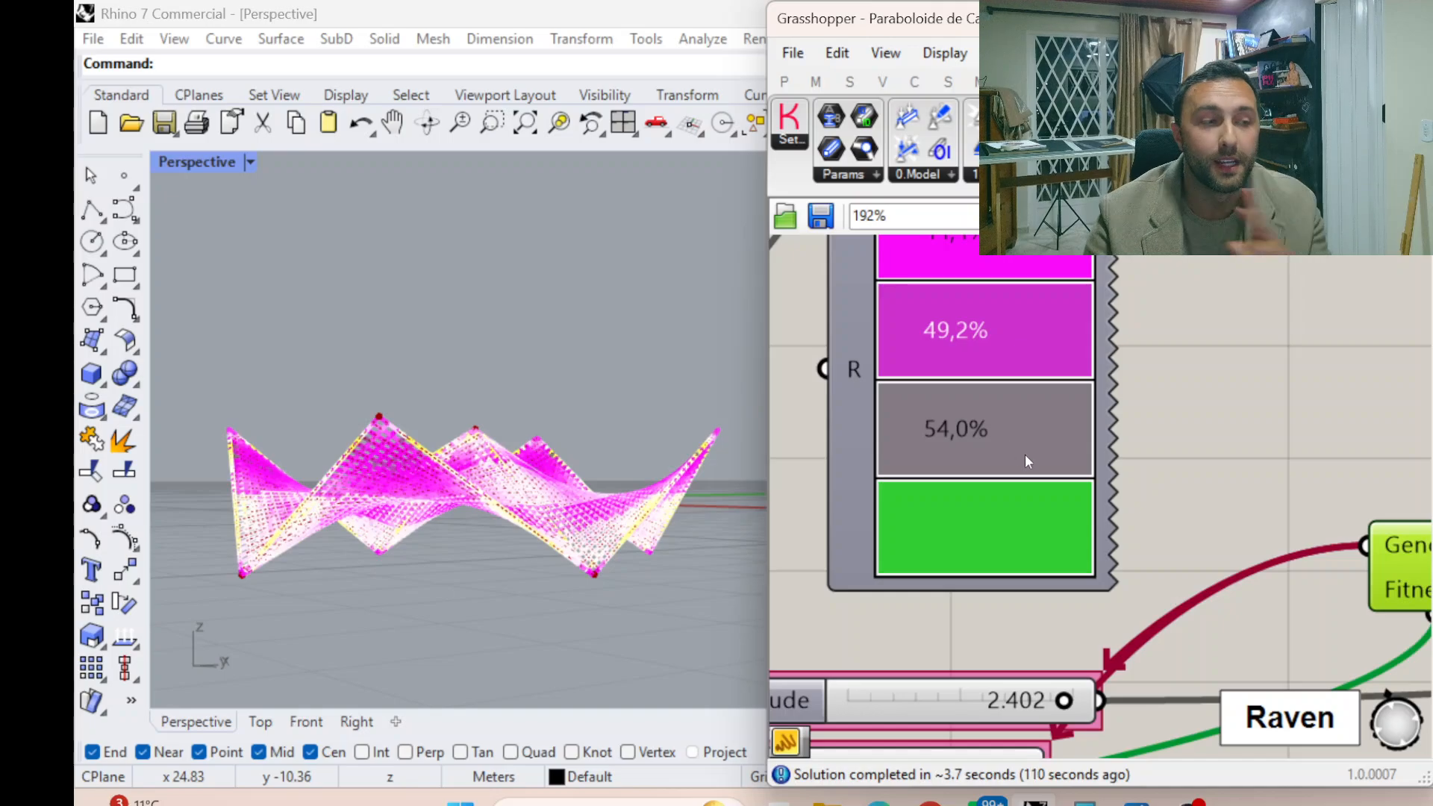
pyautogui.moveTo(739, 470); pyautogui.dragTo(645, 475, button='right')
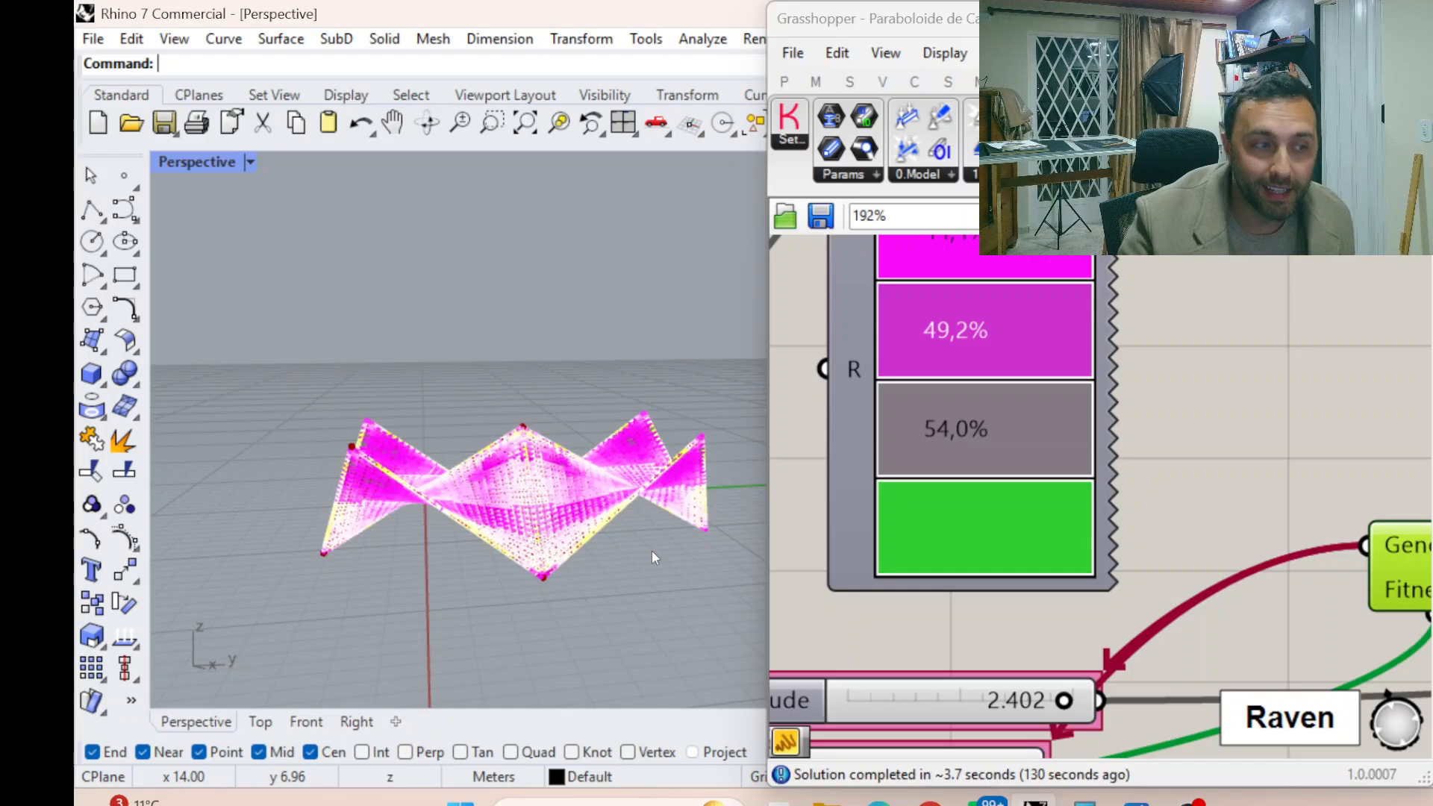
pyautogui.moveTo(724, 496); pyautogui.dragTo(651, 513, button='right')
pyautogui.scroll(-3, 1229, 455)
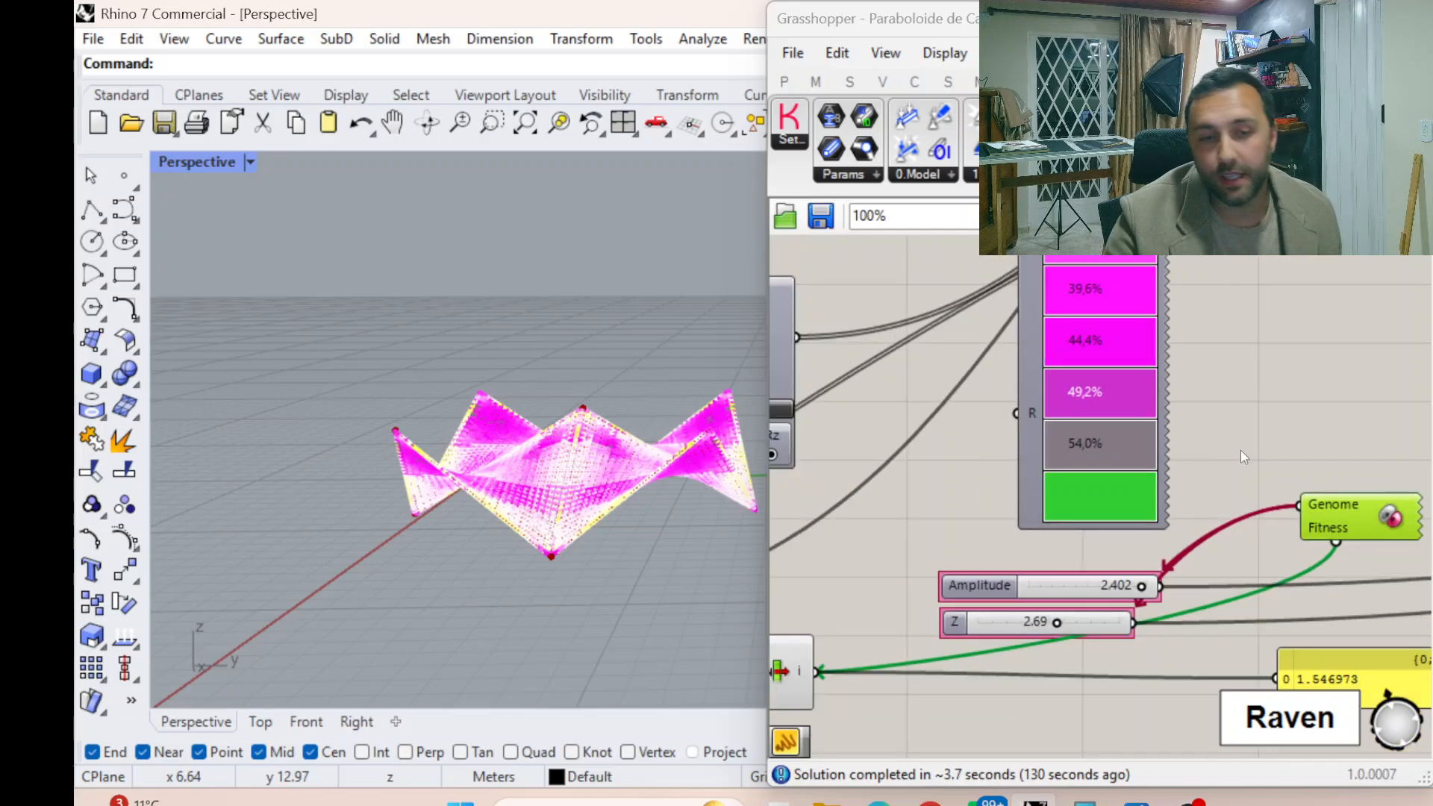
pyautogui.moveTo(1241, 451); pyautogui.dragTo(1256, 390, button='right')
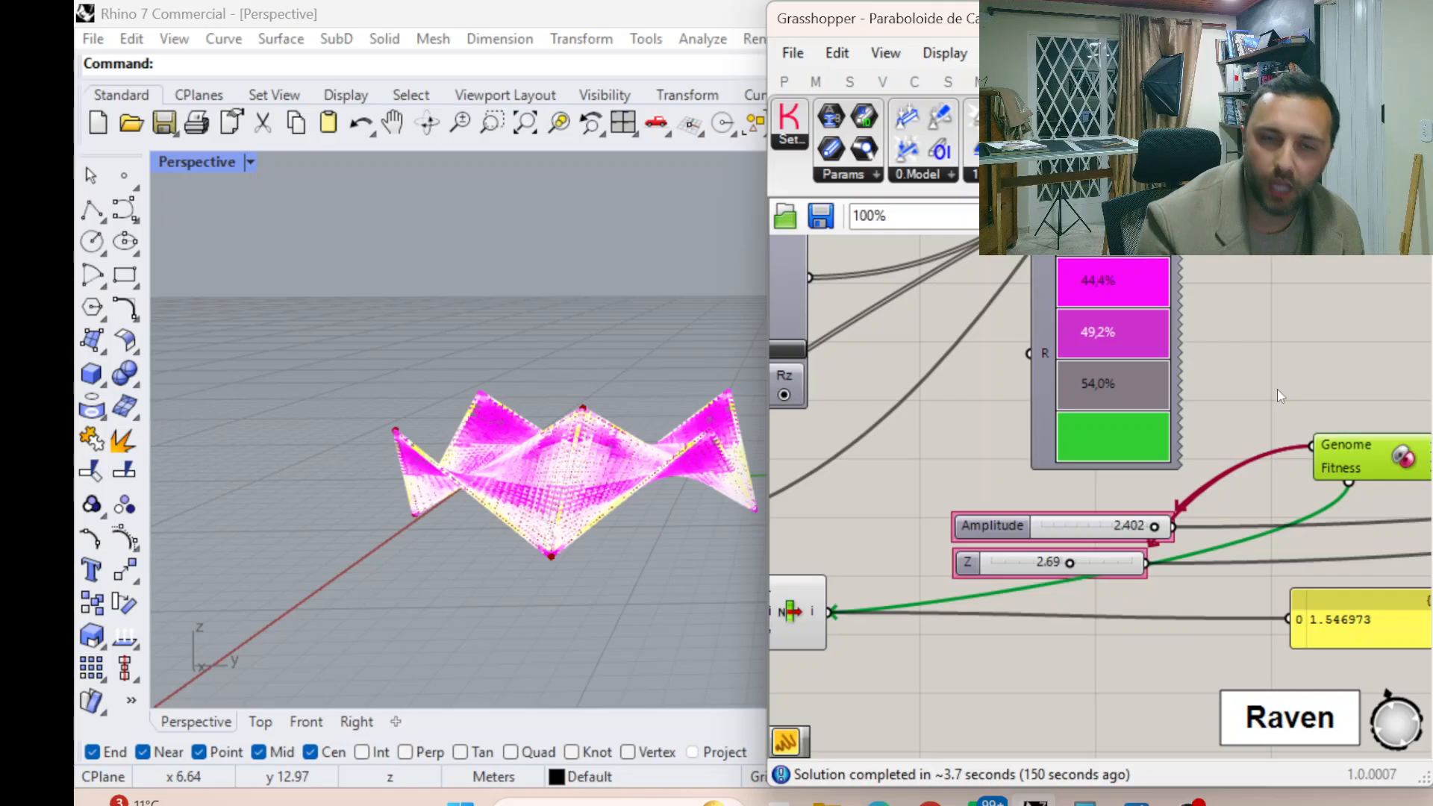
pyautogui.moveTo(1277, 388); pyautogui.dragTo(1152, 391, button='right')
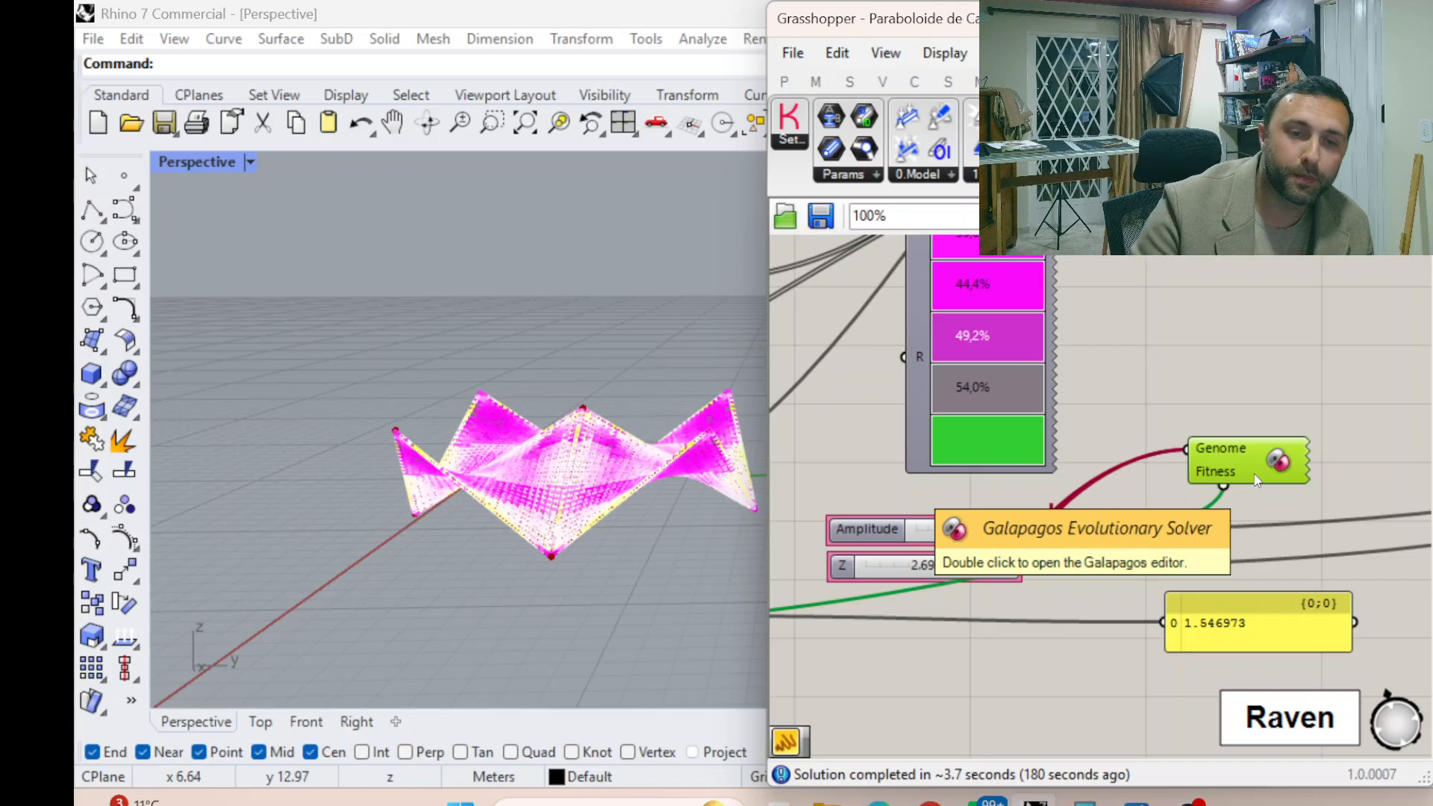
# Move the Galapagos component slightly up, leaving more space above the result panel
pyautogui.scroll(4, 1254, 473)
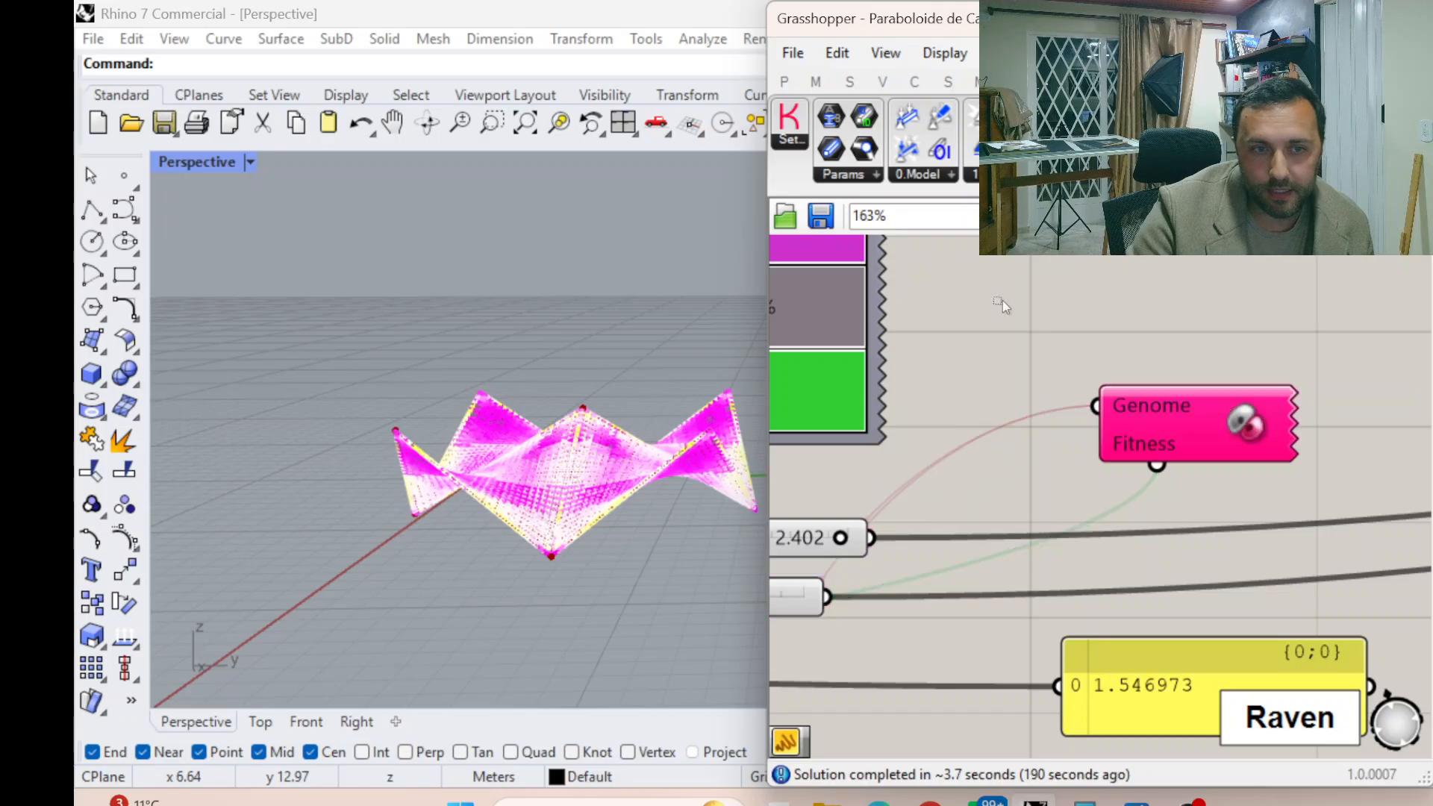
pyautogui.moveTo(993, 298); pyautogui.dragTo(1403, 590)
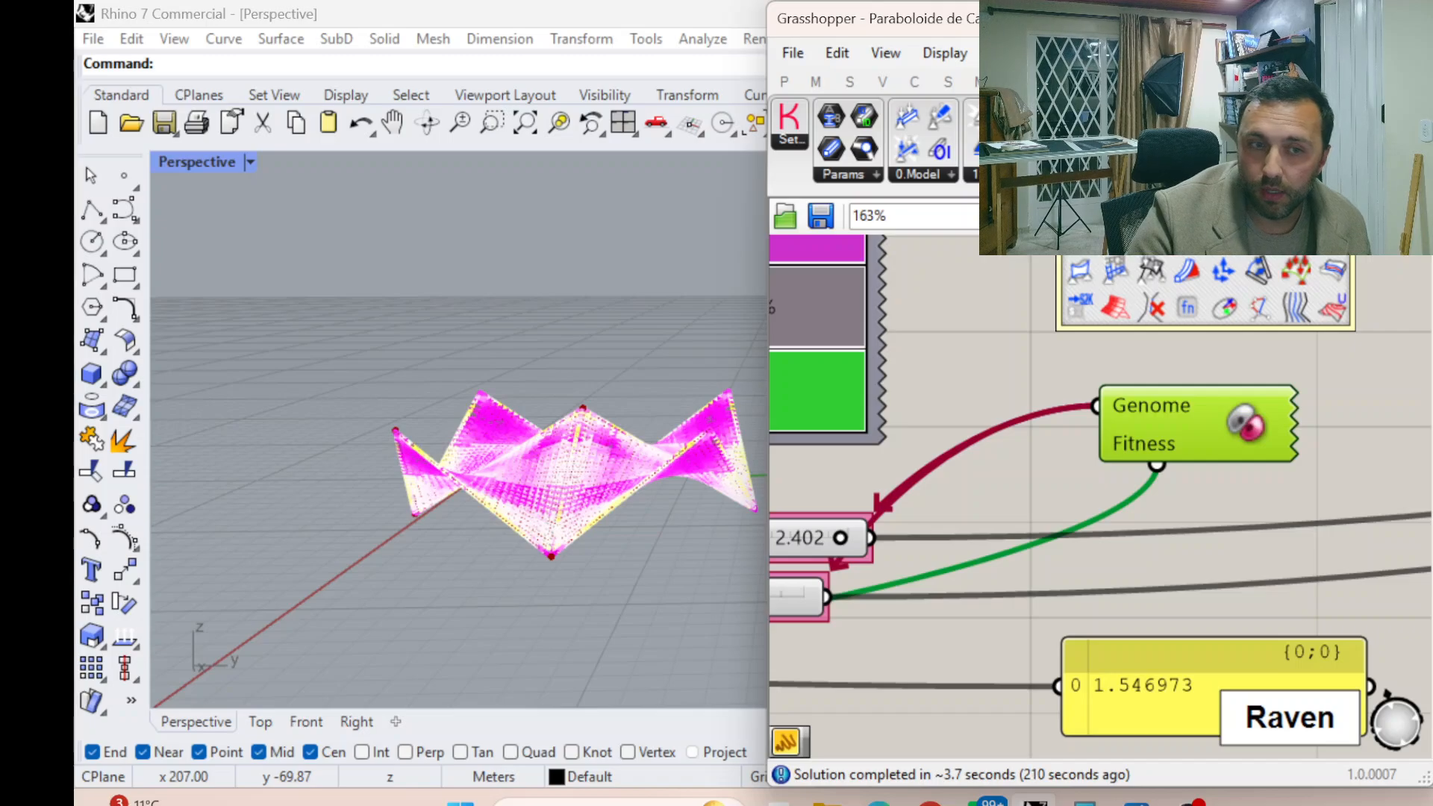
pyautogui.moveTo(1190, 412)
pyautogui.mouseDown()
pyautogui.moveTo(1263, 338)
pyautogui.moveTo(1191, 375)
pyautogui.moveTo(1190, 396)
pyautogui.mouseUp()
pyautogui.scroll(-3, 1190, 395)
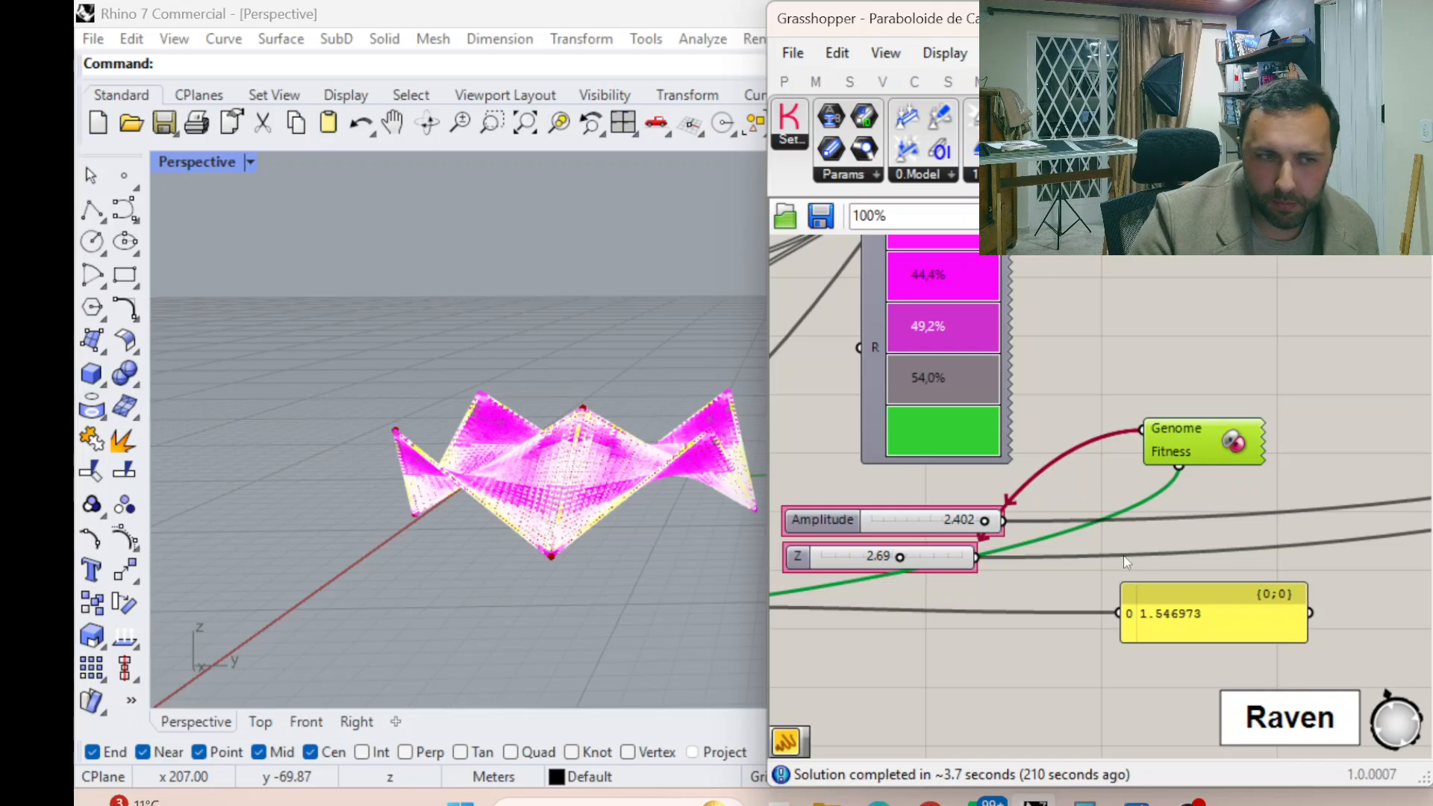
pyautogui.moveTo(1123, 556); pyautogui.dragTo(1207, 523, button='right')
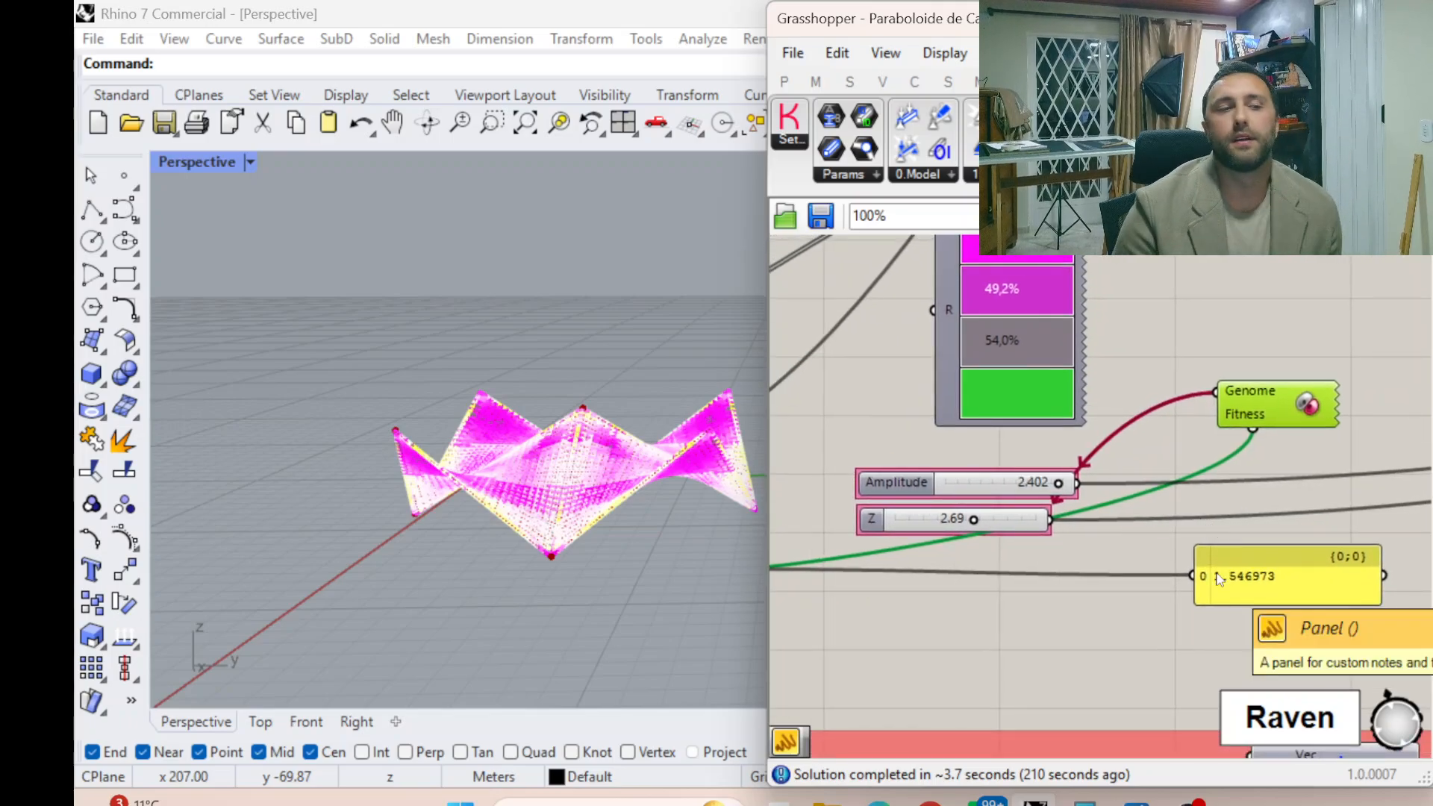